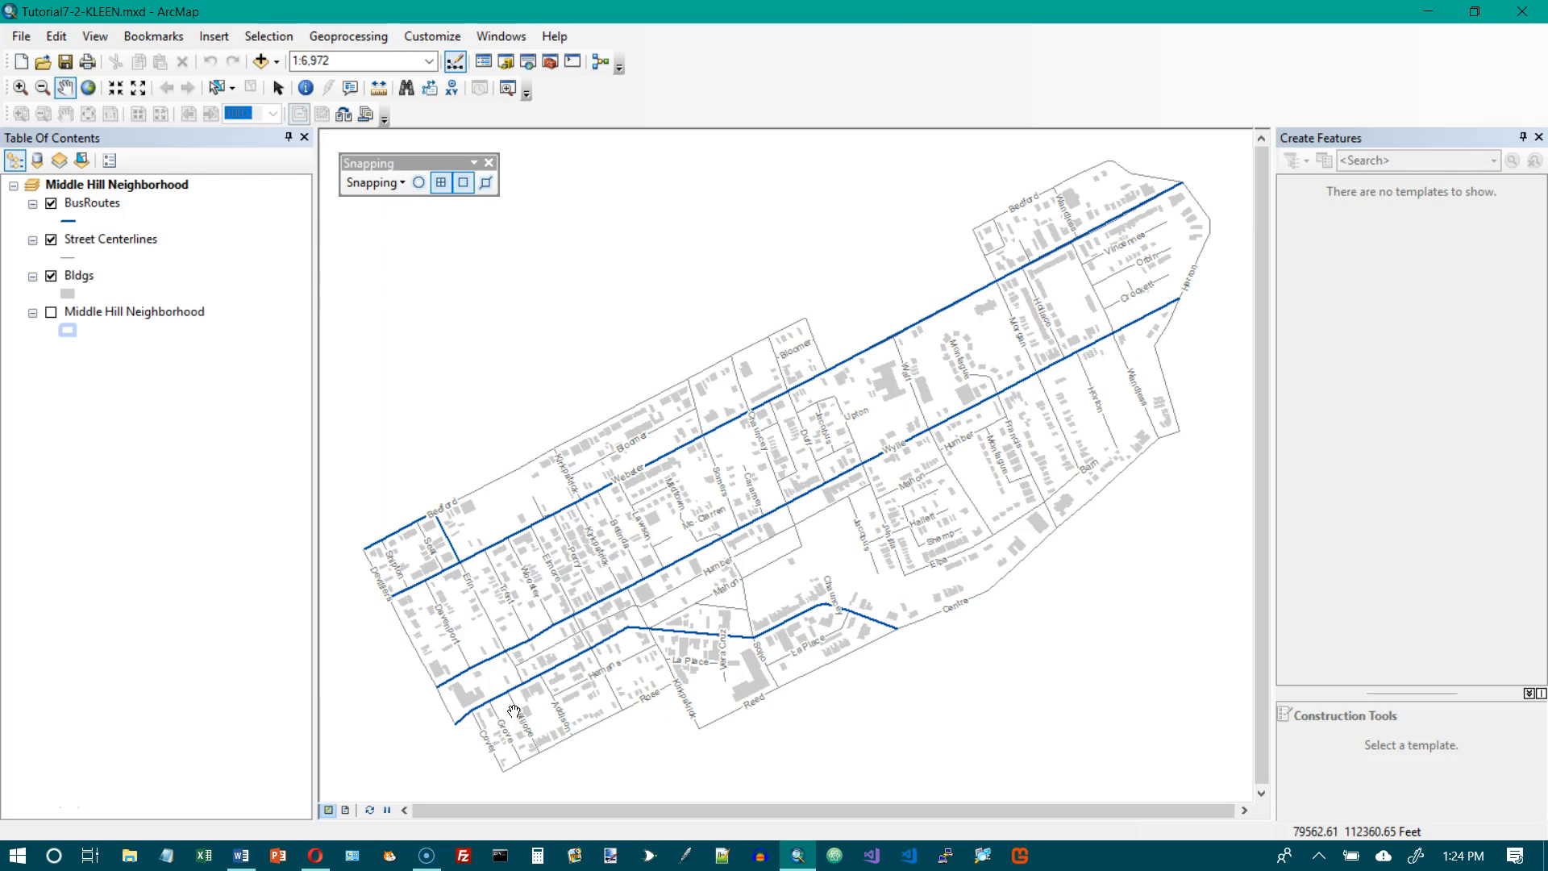
Save a copy of the map document in the Maps folder as Tutorial7-3-KLEEN.mxd.
scroll(535, 640, "down", 2)
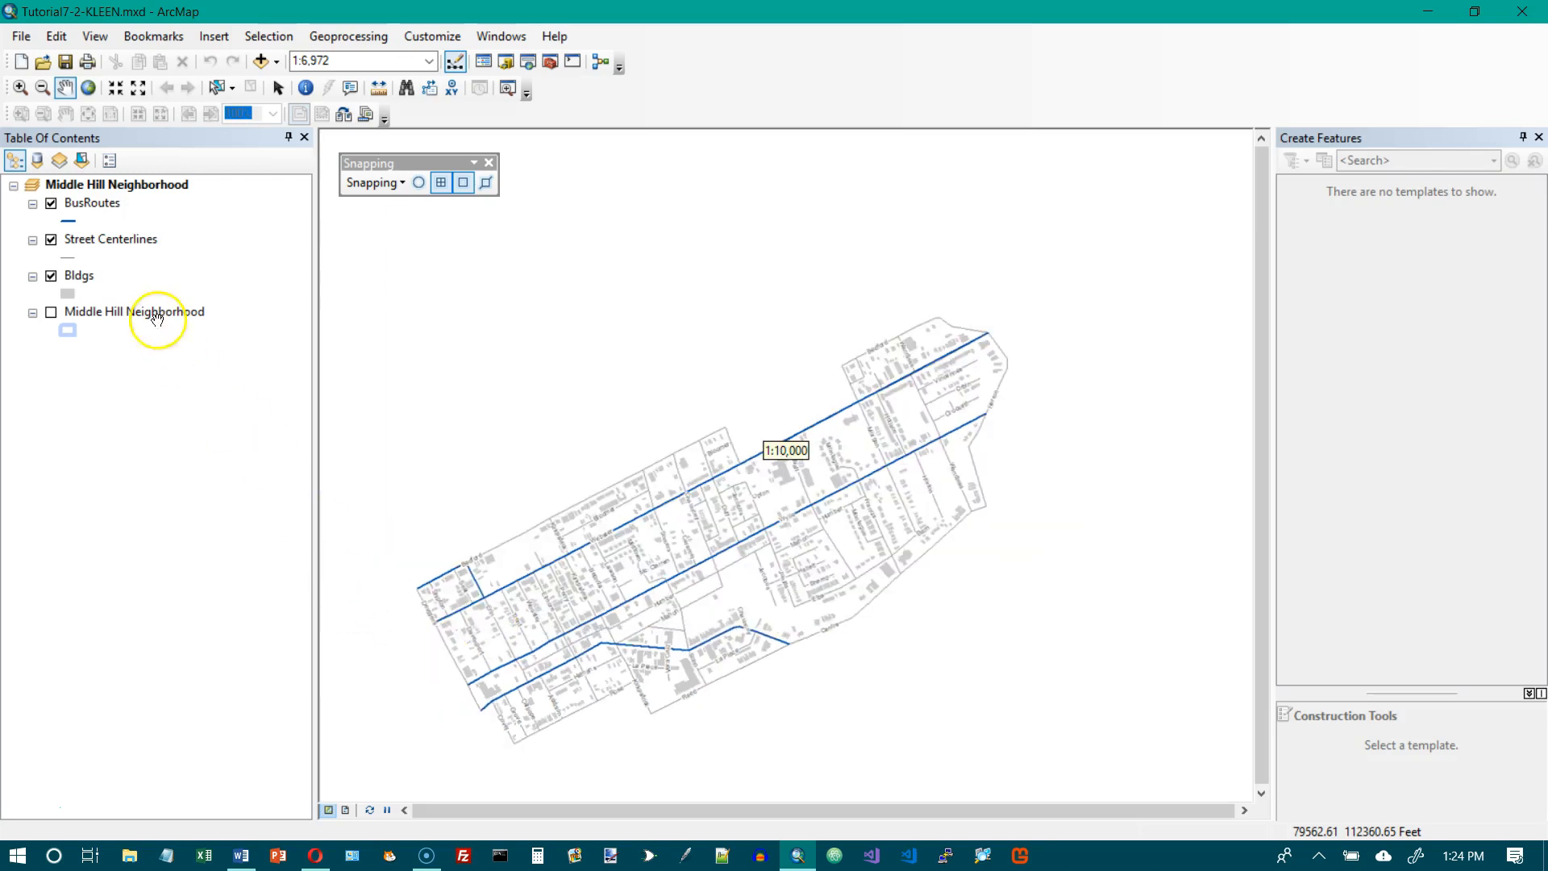
left_click(24, 38)
left_click(73, 127)
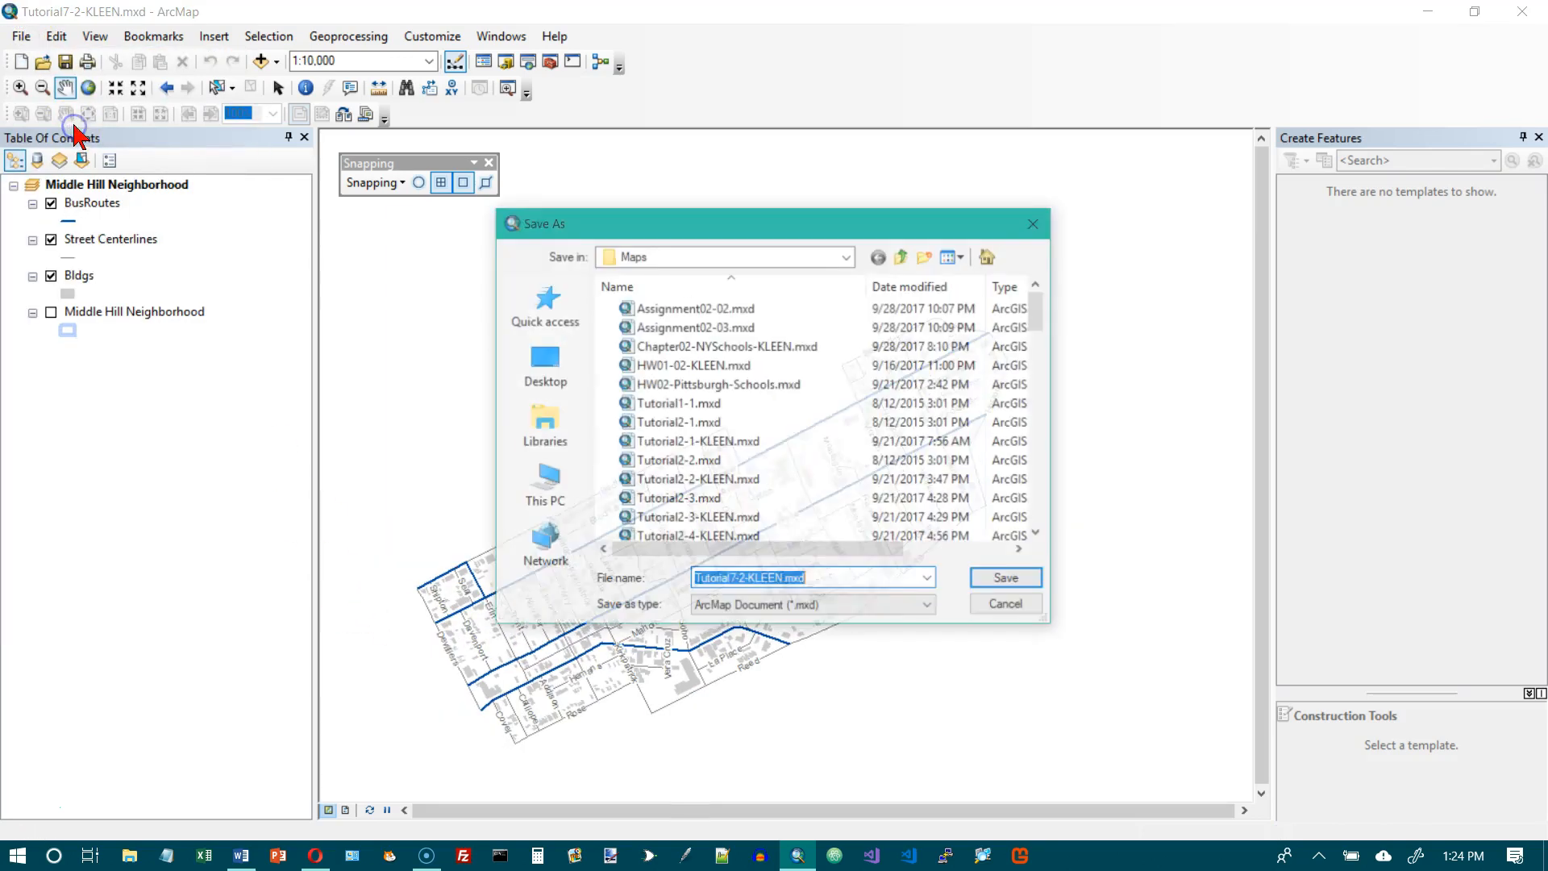
left_click(776, 581)
left_click(747, 581)
key("BackSpace")
type("3")
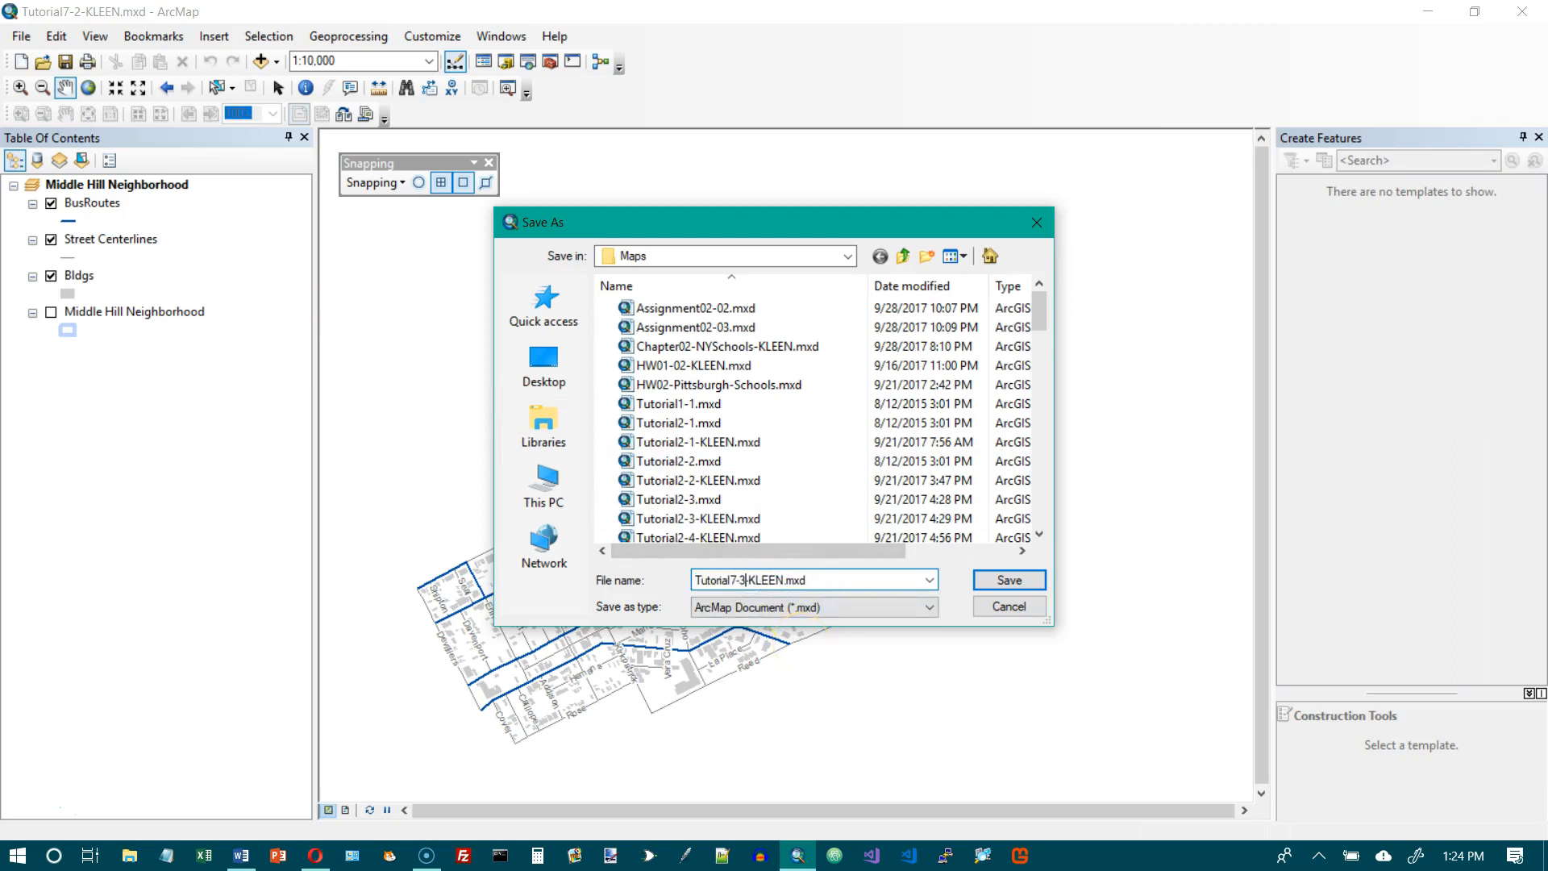
left_click(1008, 580)
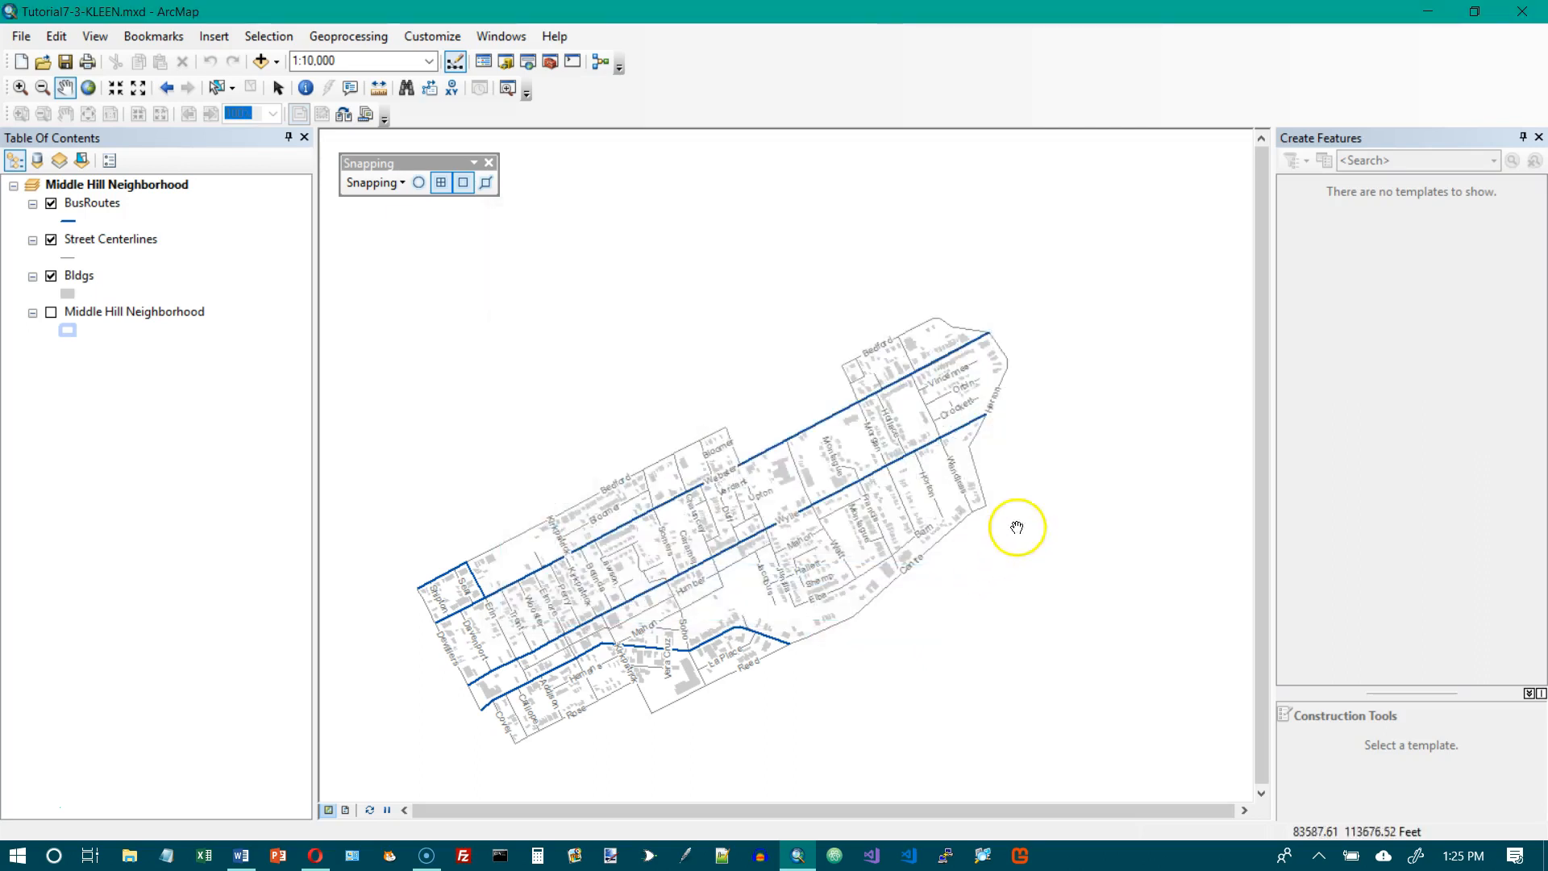
Set up a new feature class named BusStops with the Point Features type in MyExercises\Chapter7\Chapter7.gdb.
left_click(505, 61)
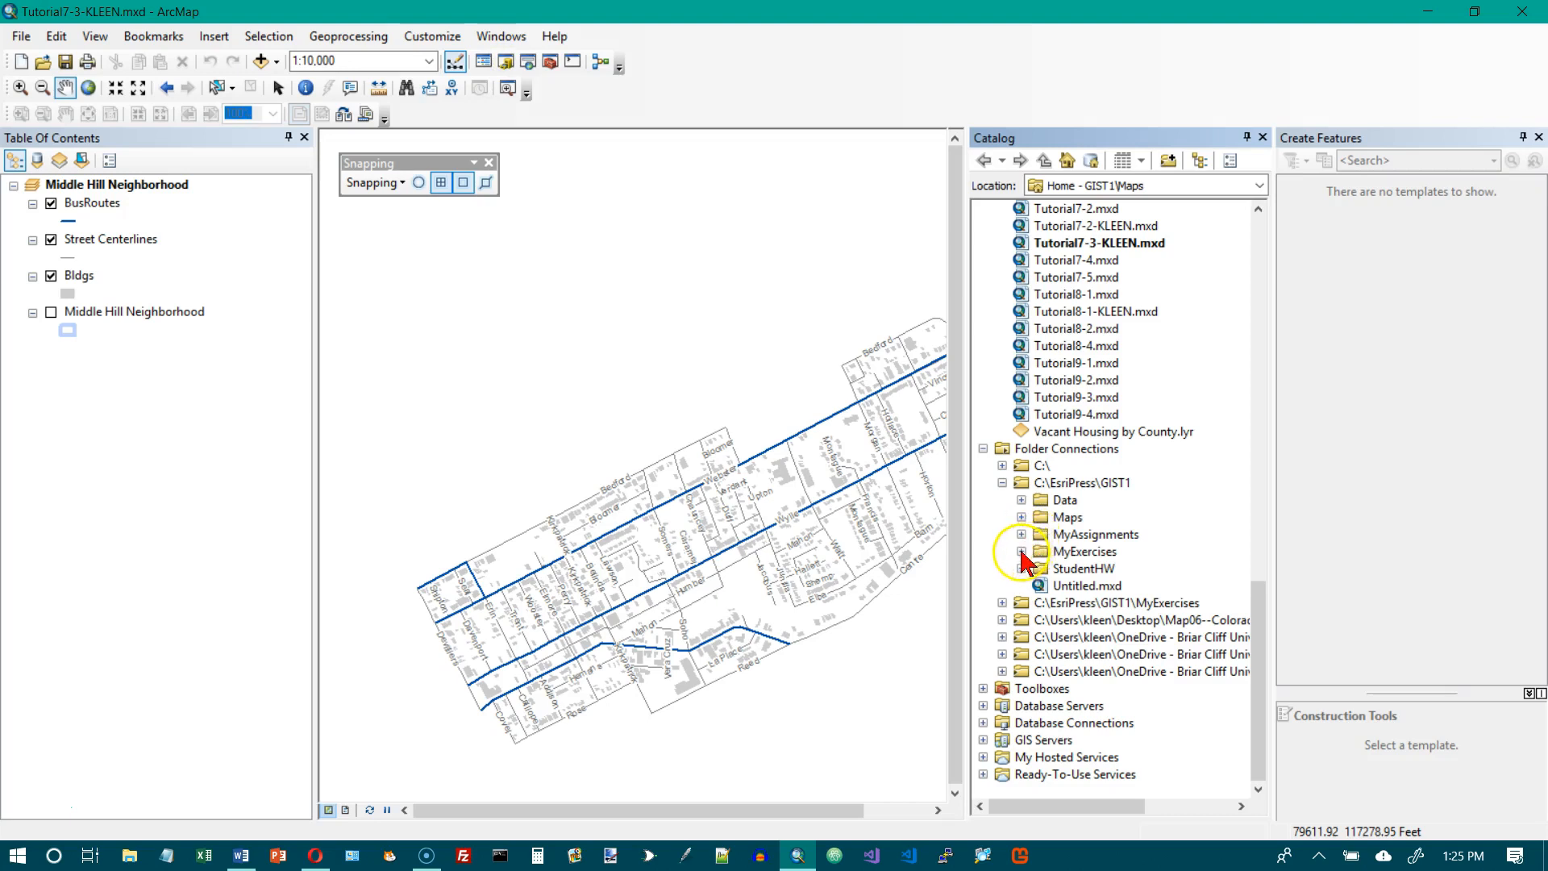
left_click(1022, 551)
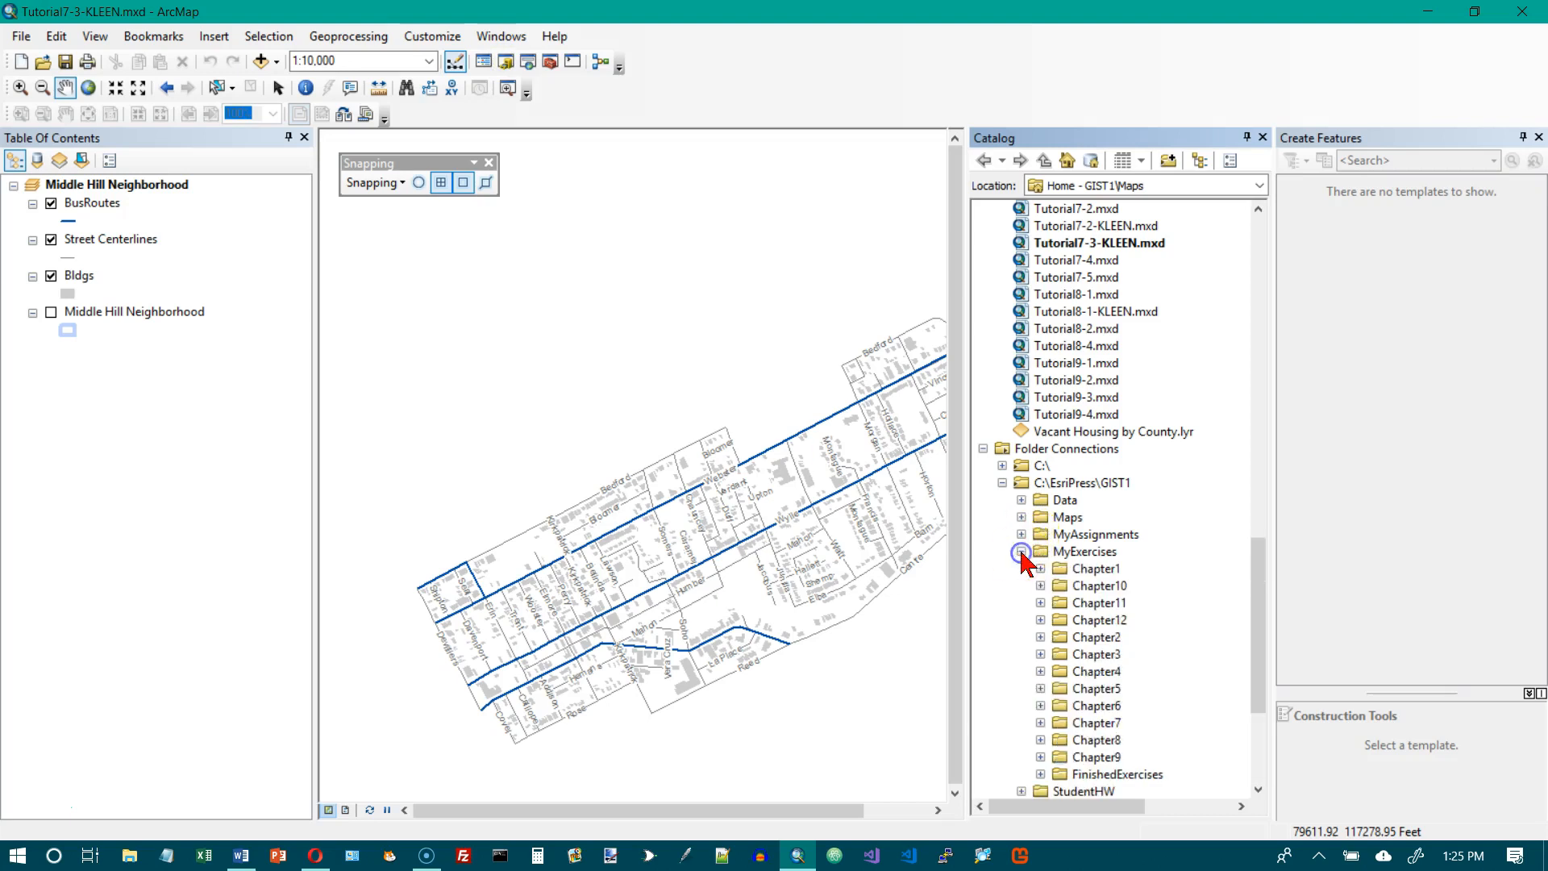
left_click(1040, 722)
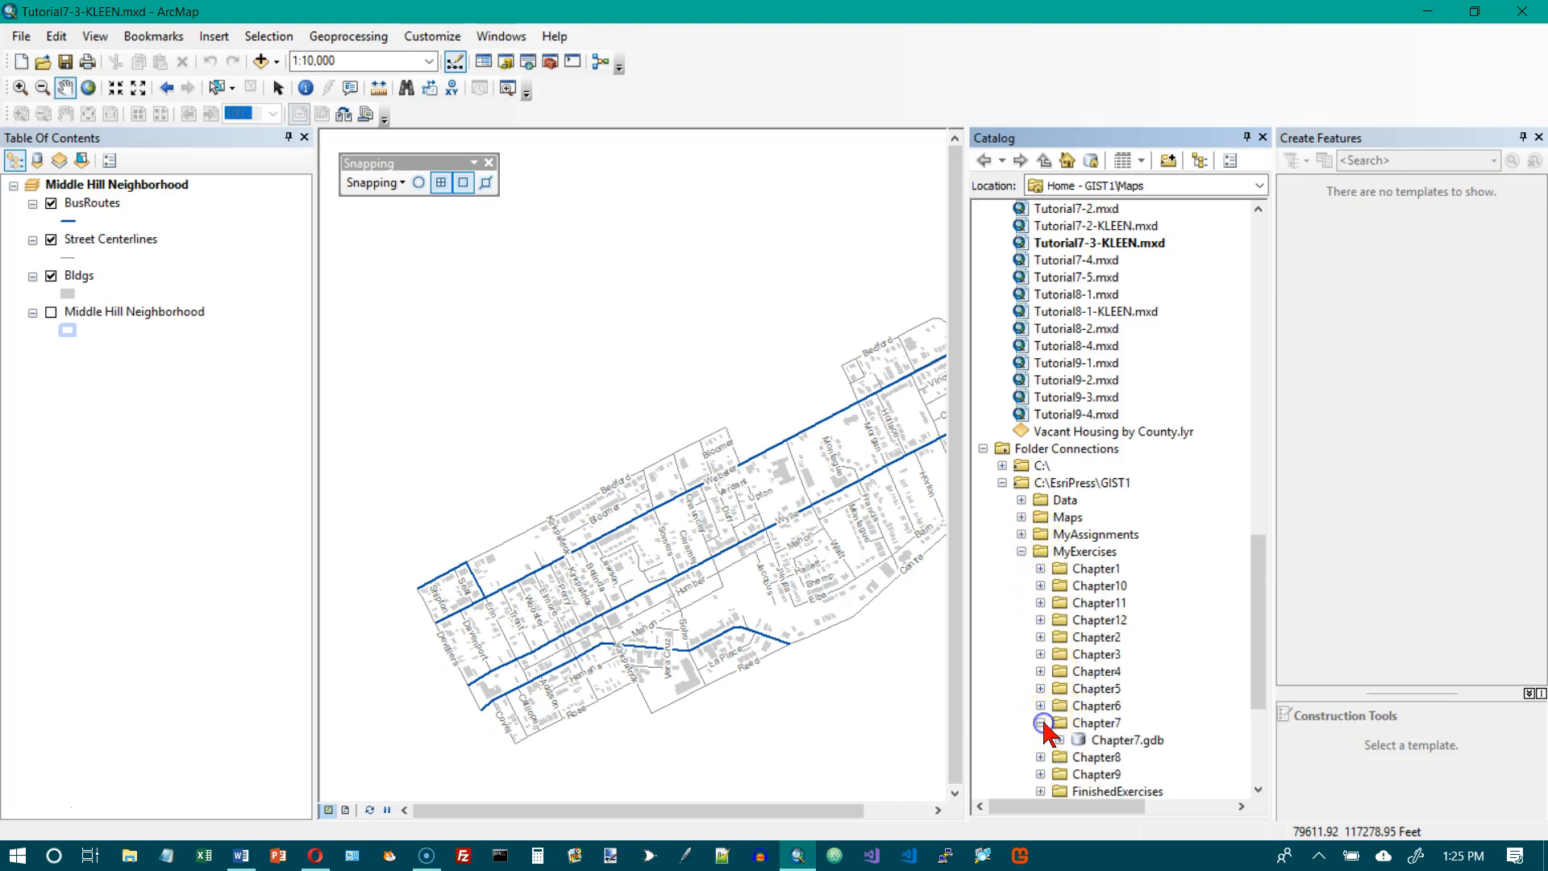
left_click(1117, 744)
right_click(1118, 743)
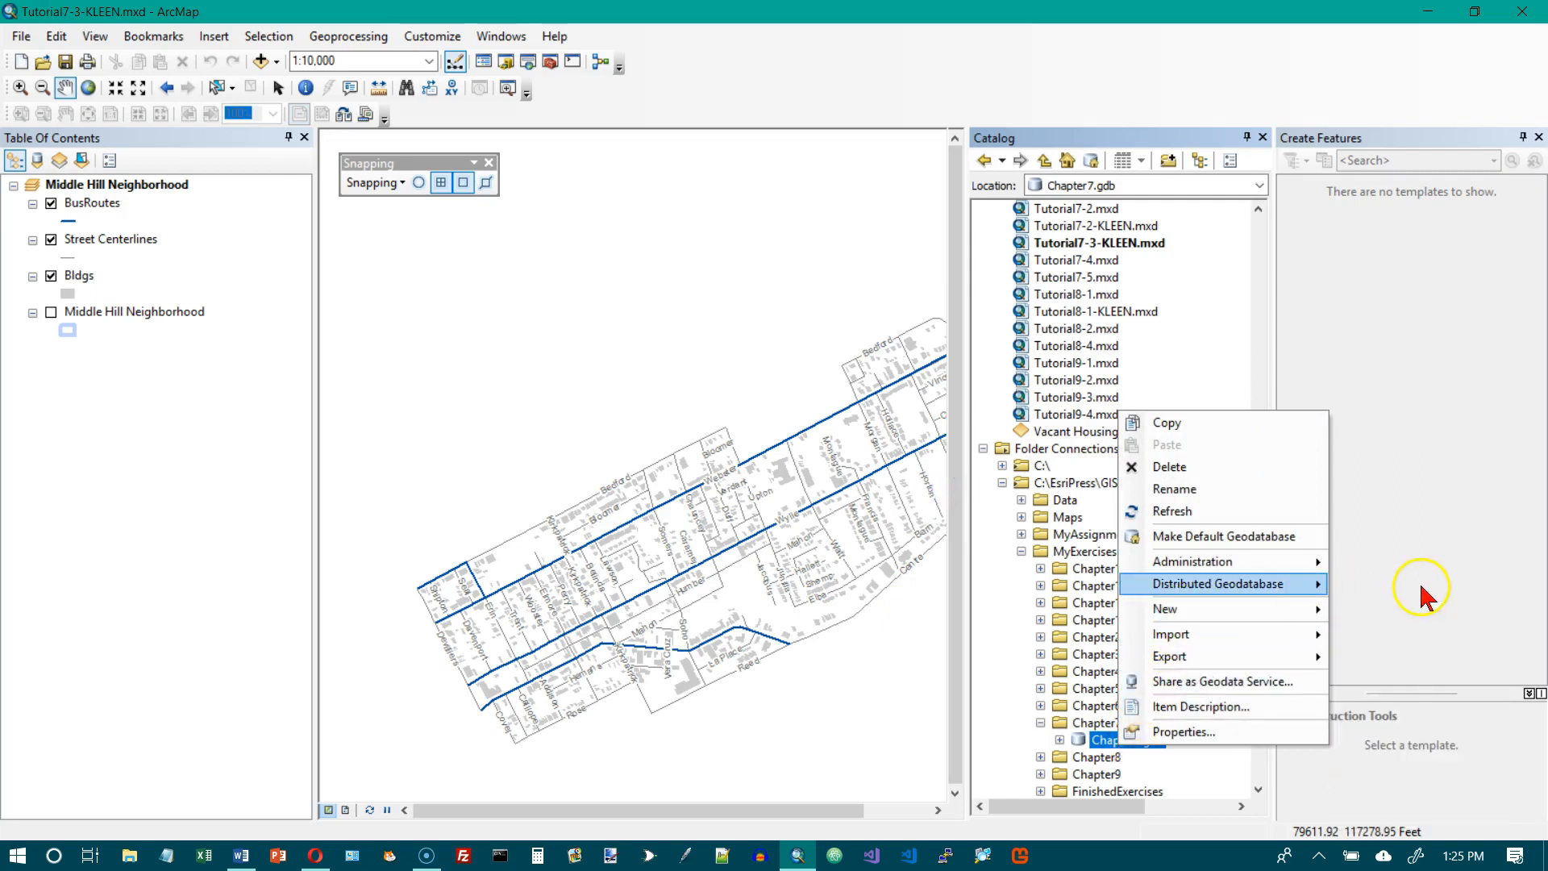
left_click(1246, 609)
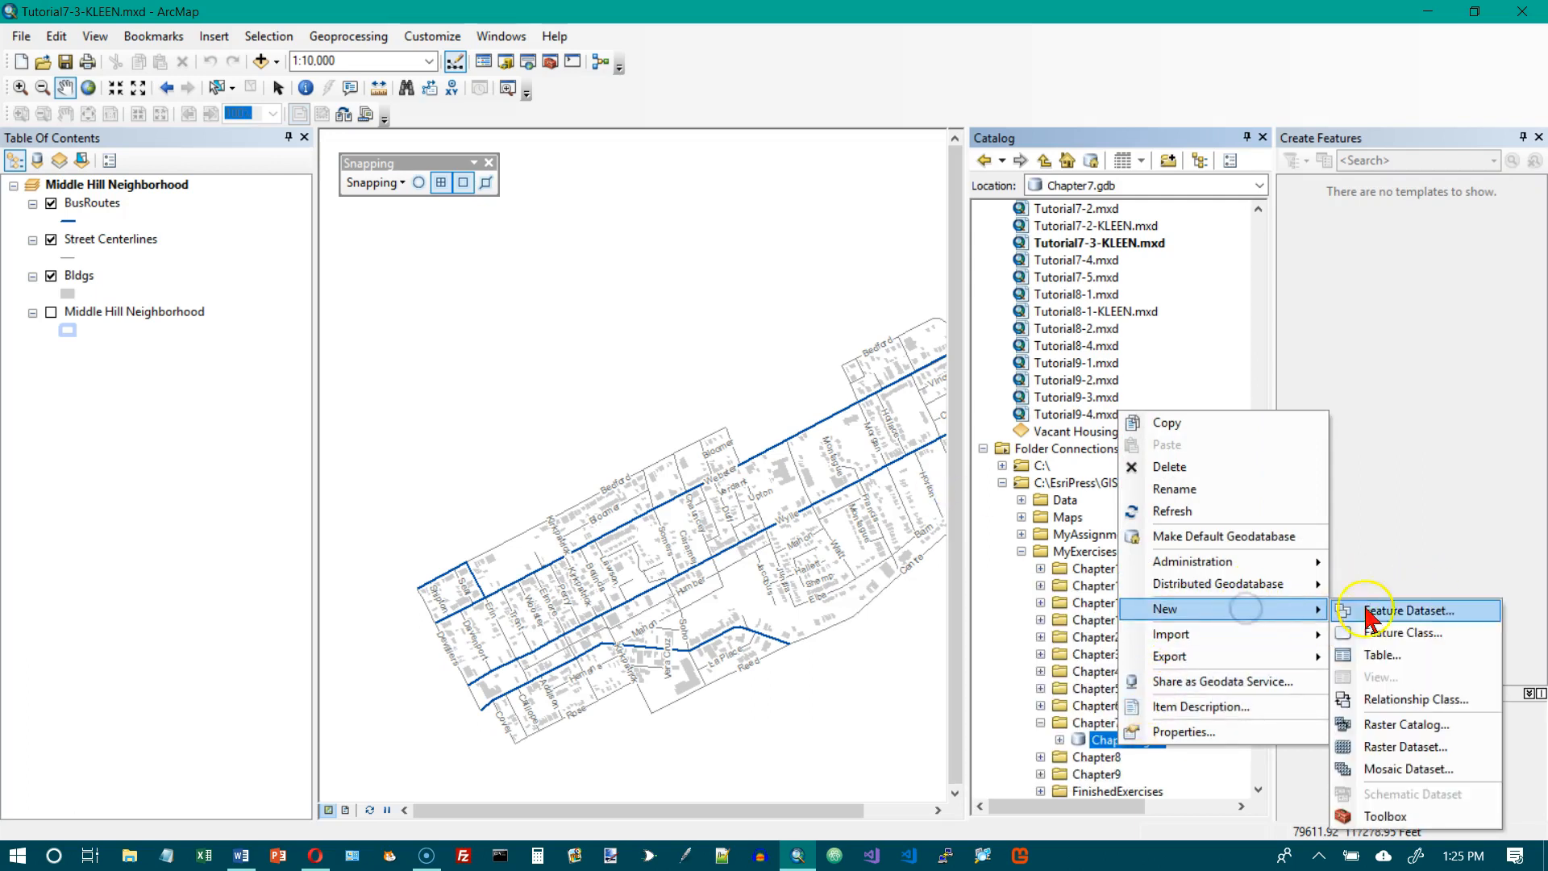
left_click(1399, 633)
left_click(722, 186)
type("BusStops")
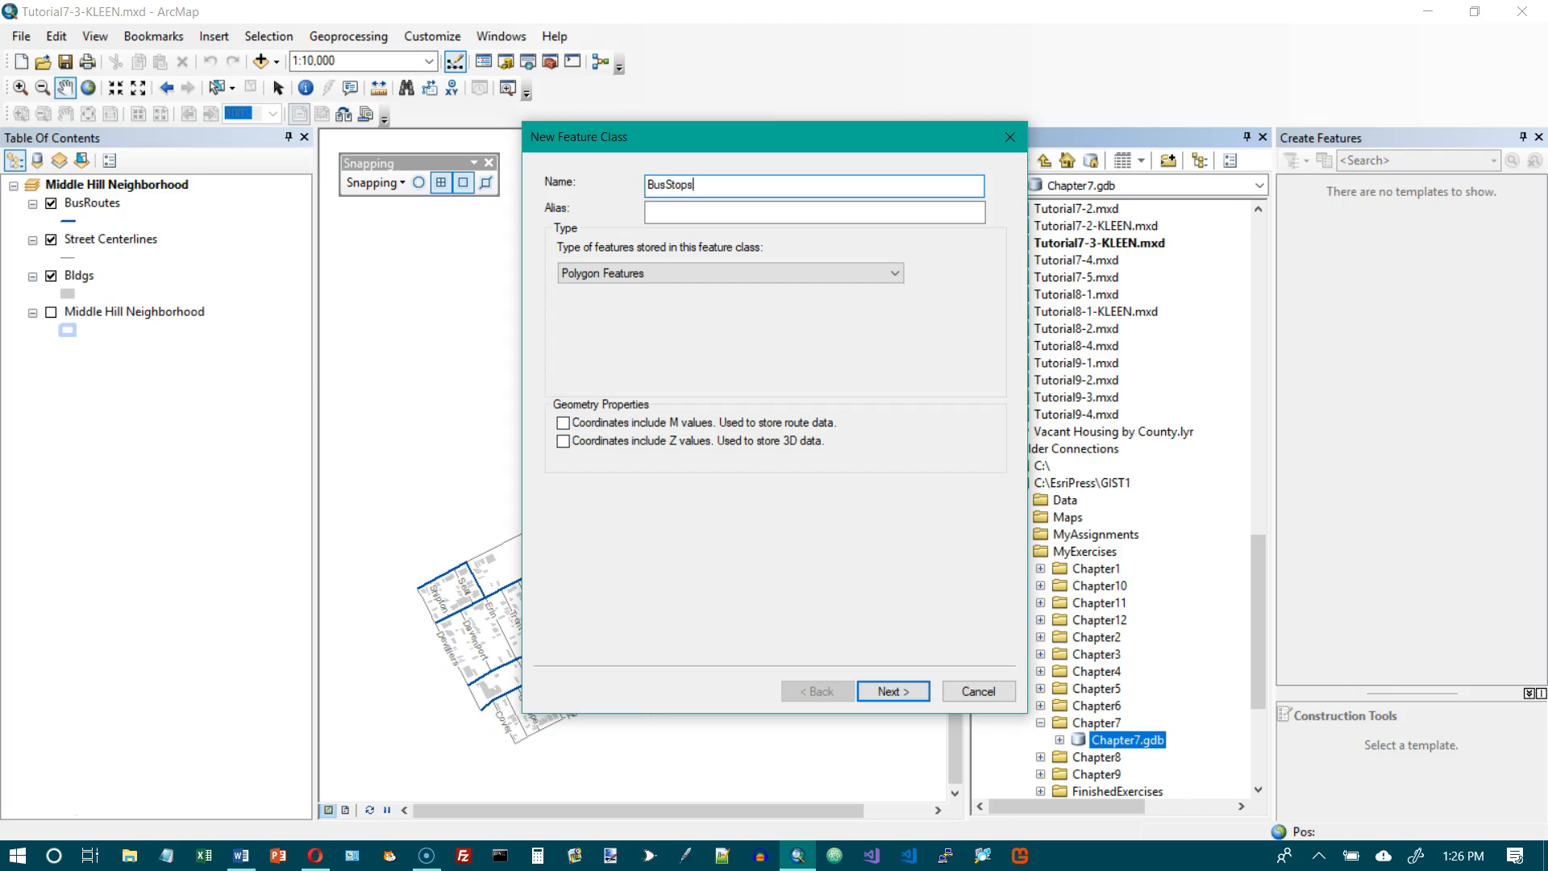
left_click(660, 273)
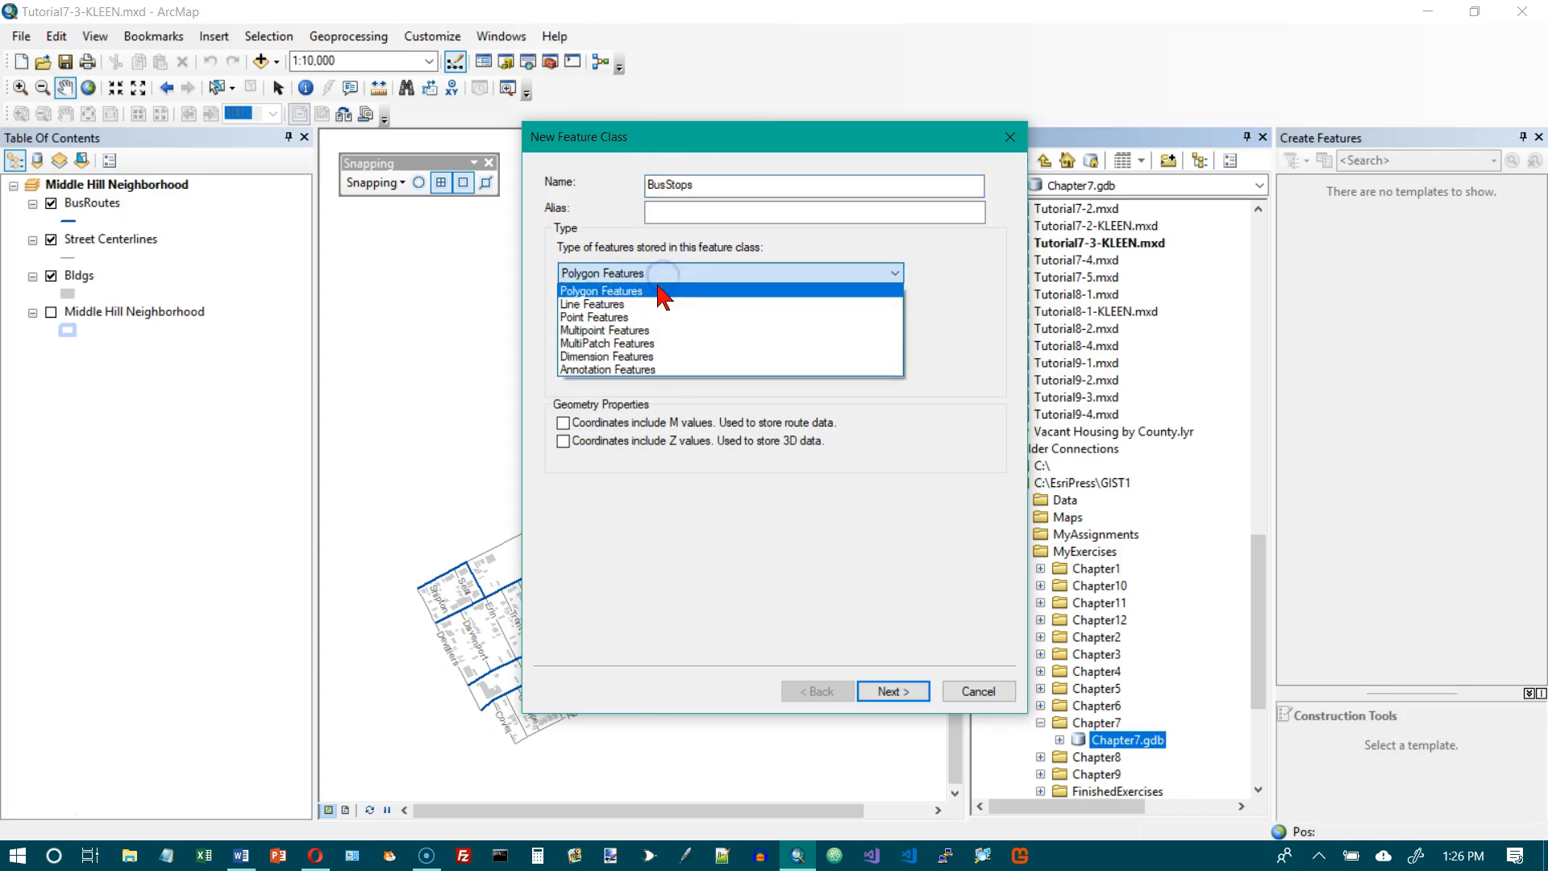
left_click(634, 316)
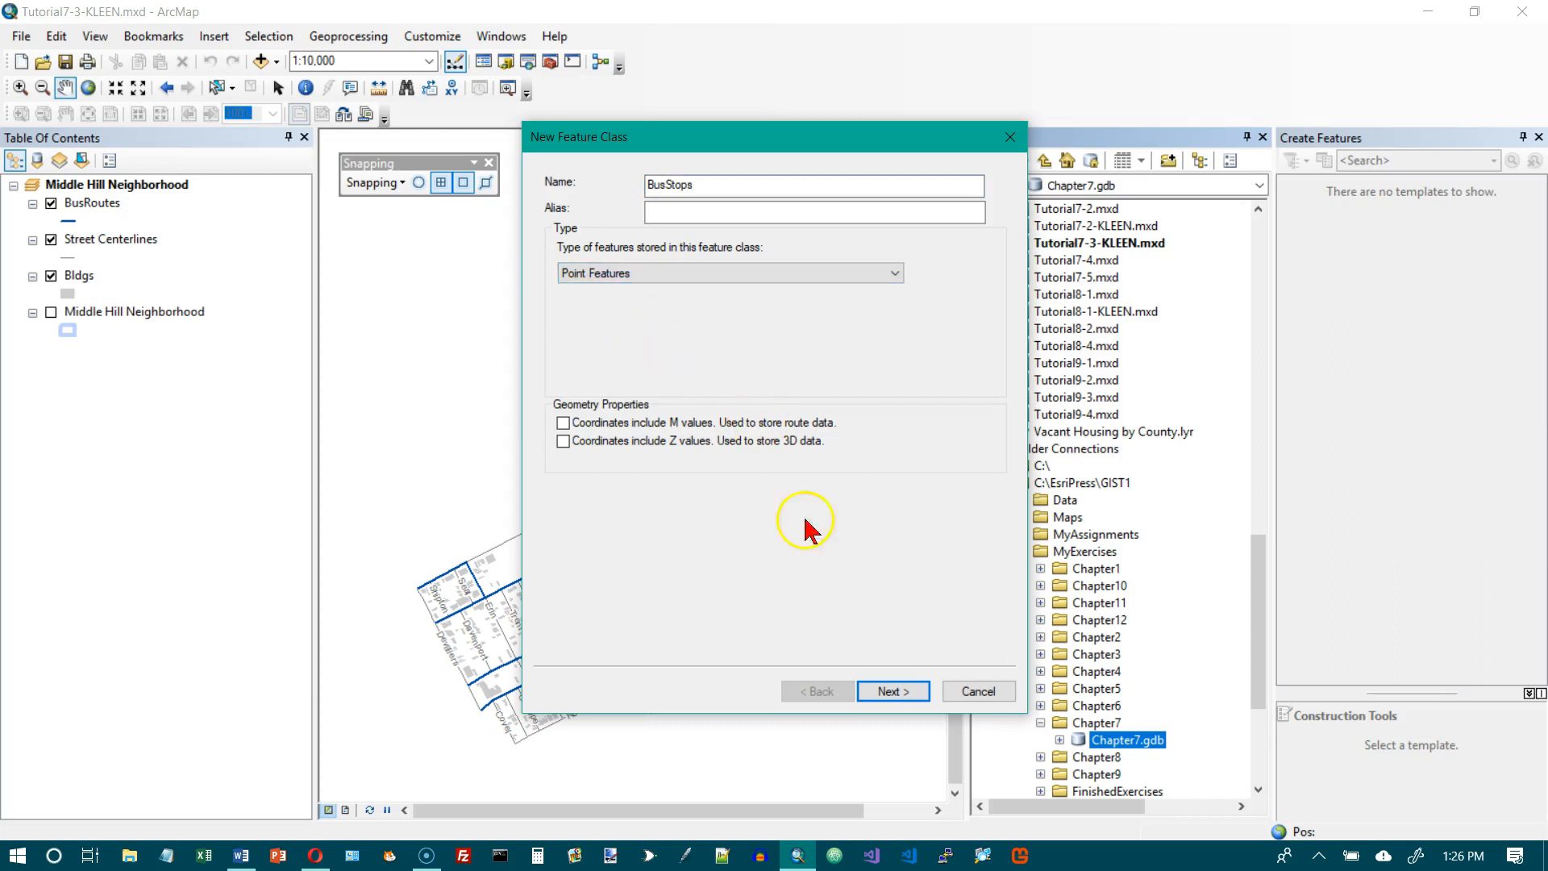
Assign NAD 1983 (2011) StatePlane Pennsylvania South FIPS 3702 (US Feet) to BusStops and accept the default tolerance and storage settings.
left_click(890, 691)
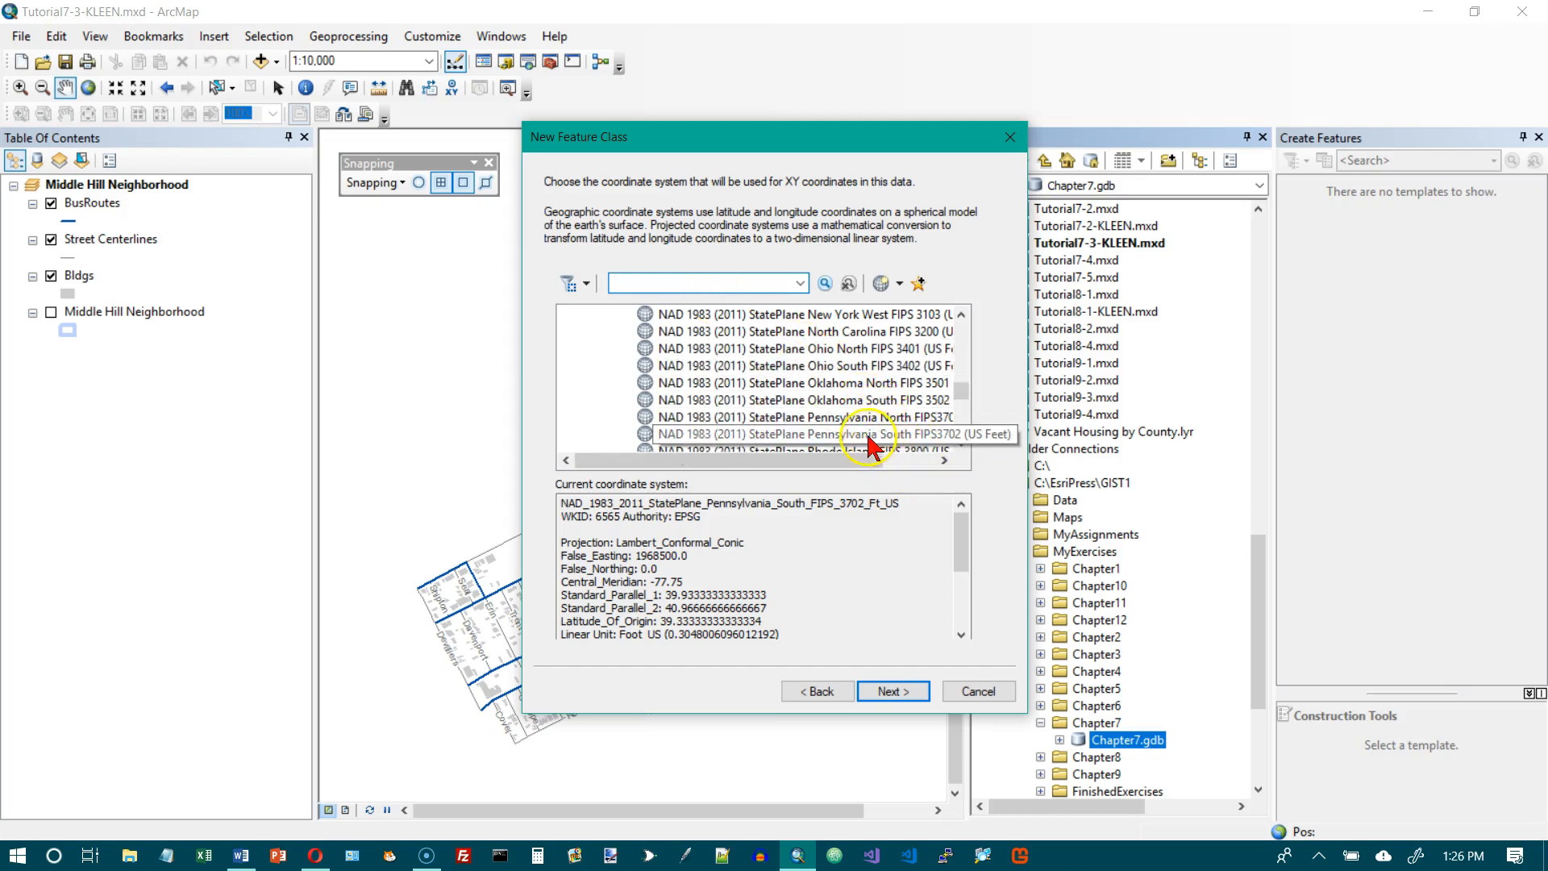
left_click(719, 442)
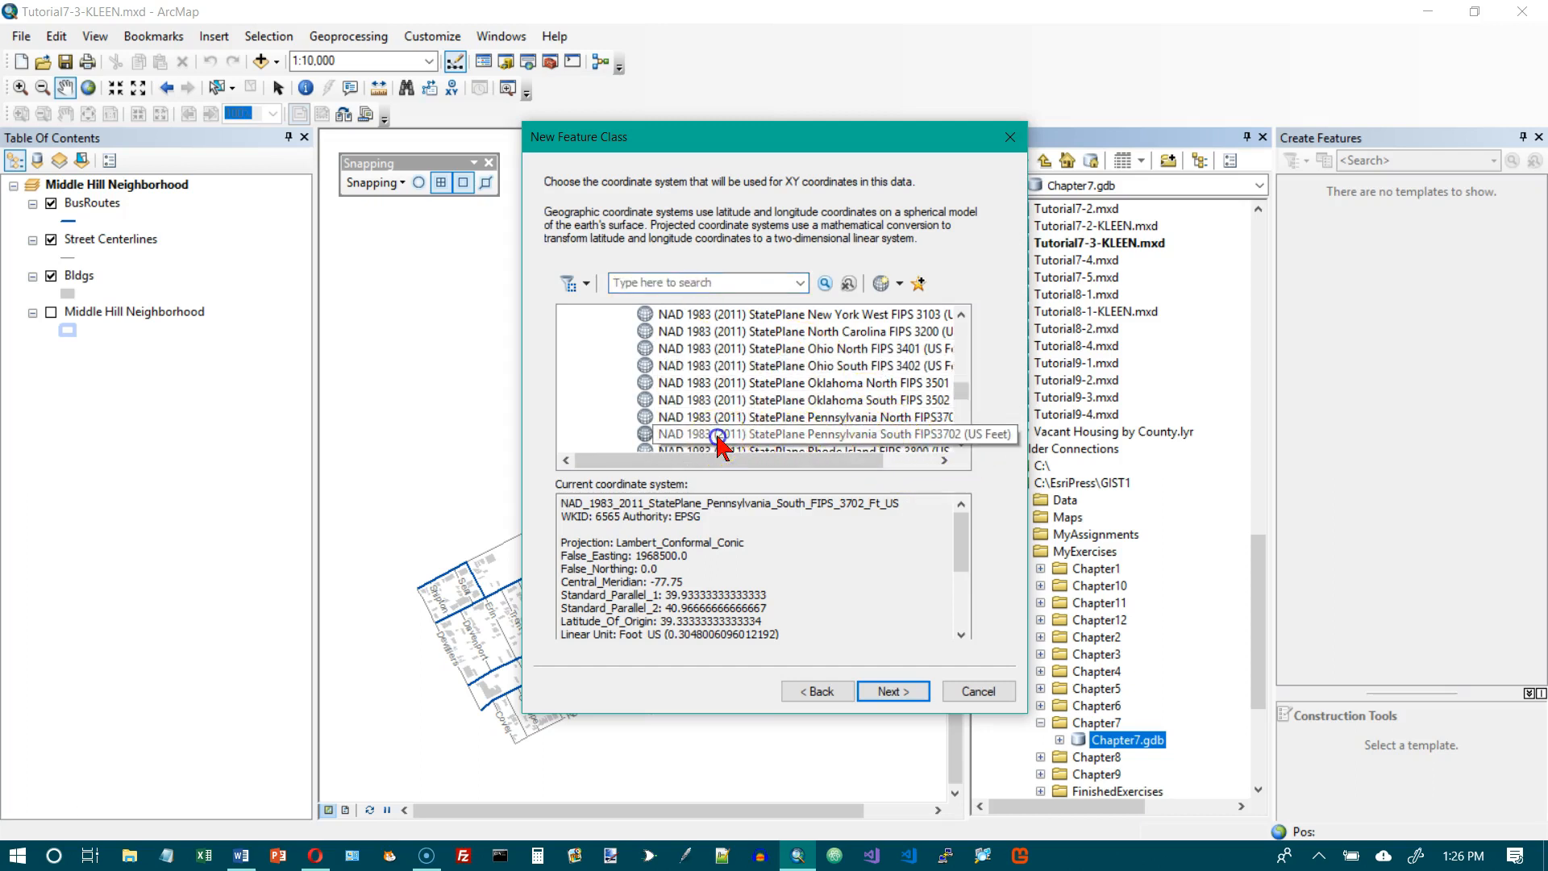
left_click(903, 694)
left_click(903, 693)
left_click(903, 693)
left_click(903, 694)
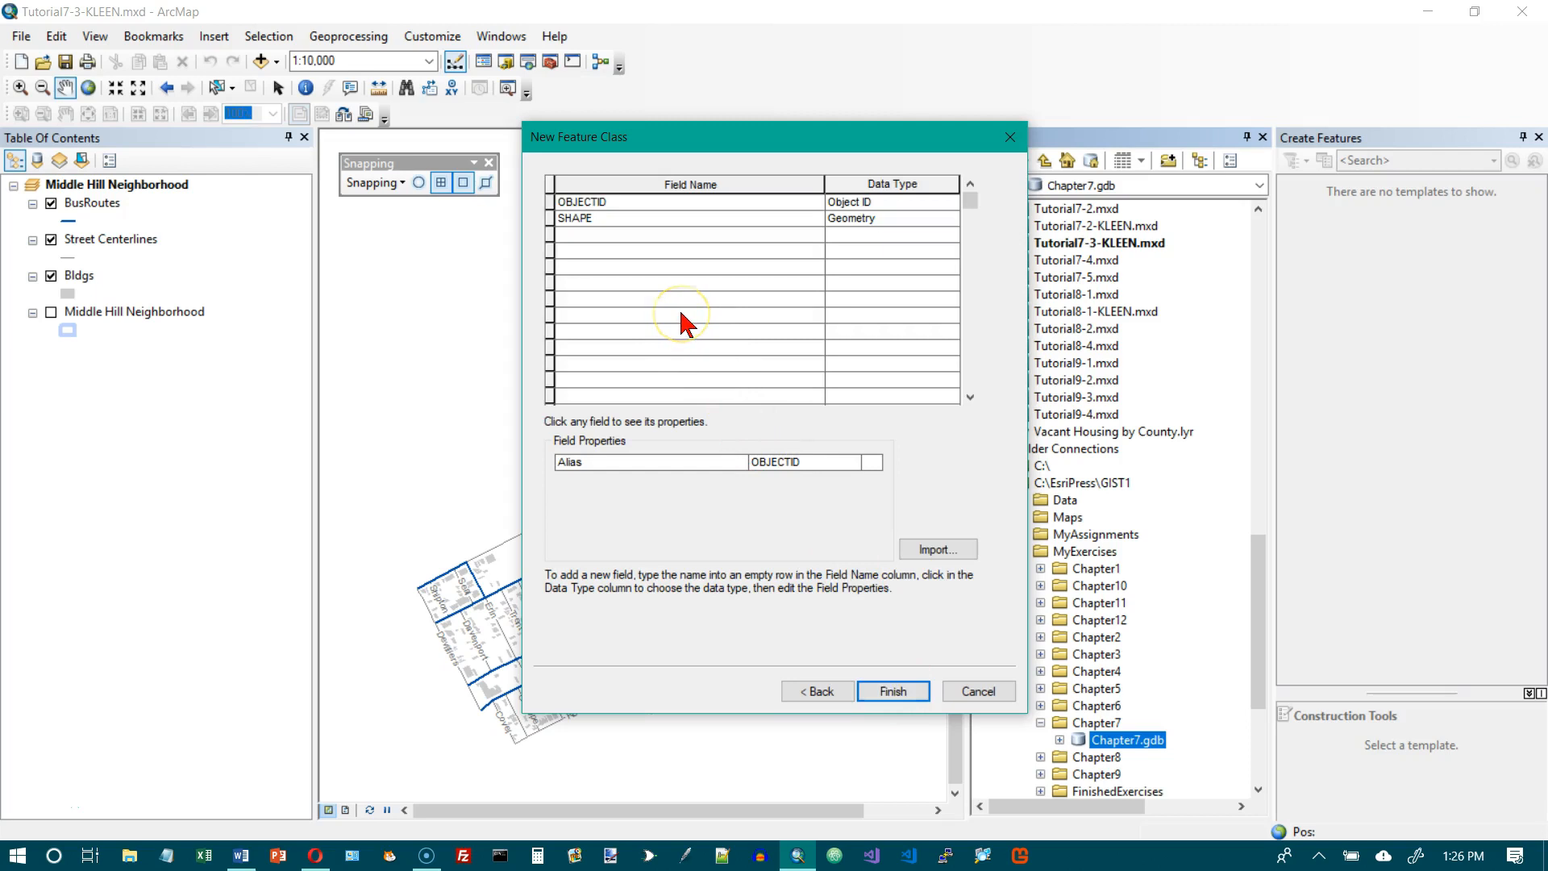
Add a Text field named STOP_NAME, finish creating the BusStops feature class, and close the Catalog.
left_click(618, 234)
type("STO")
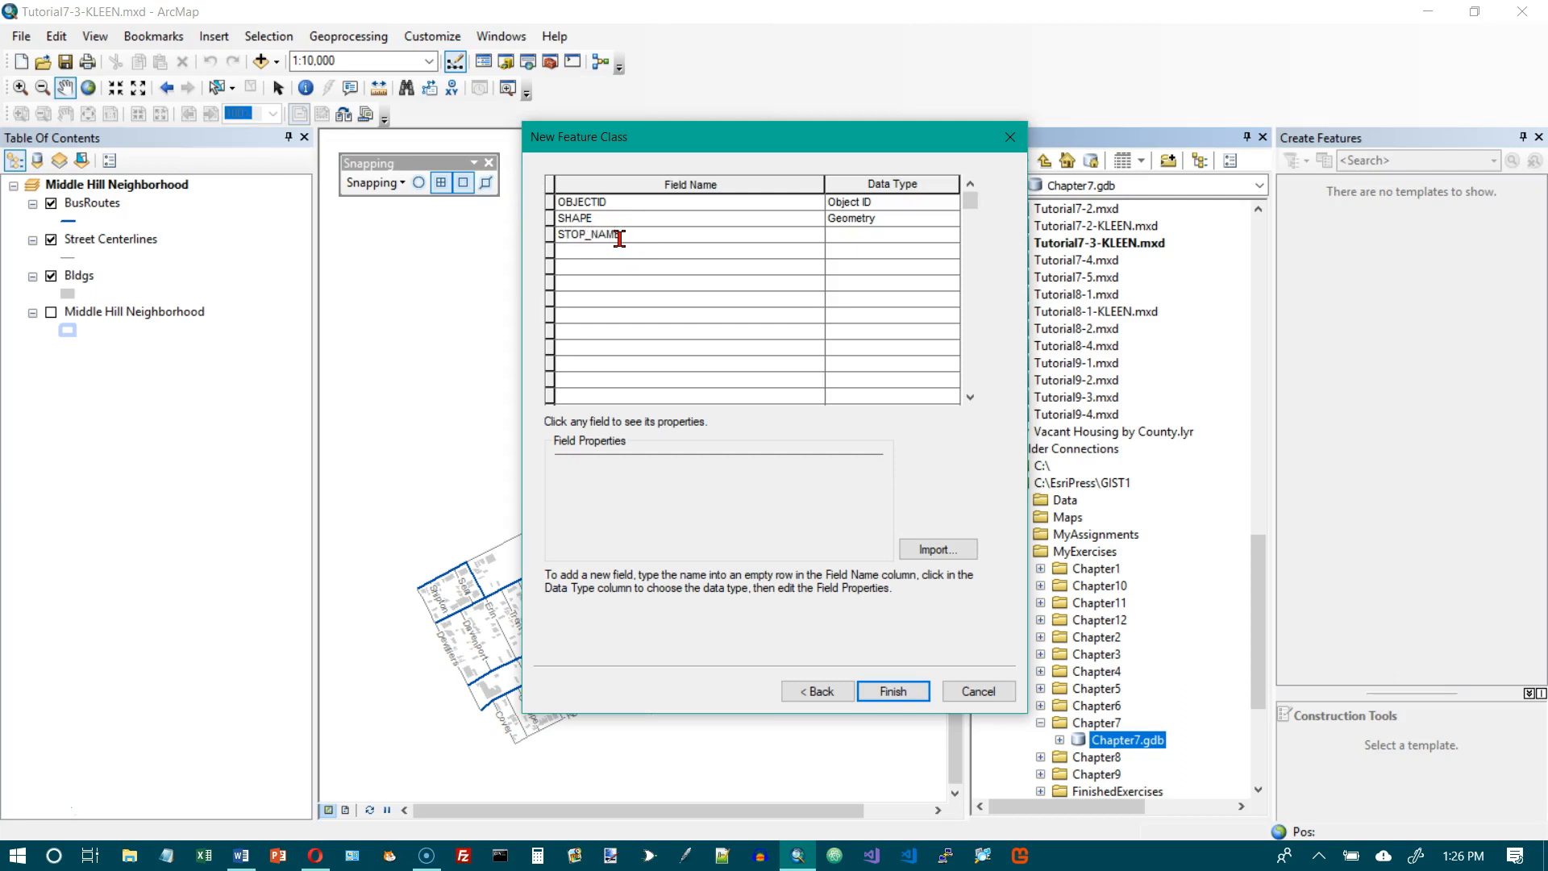
type("P_NAME")
left_click(887, 235)
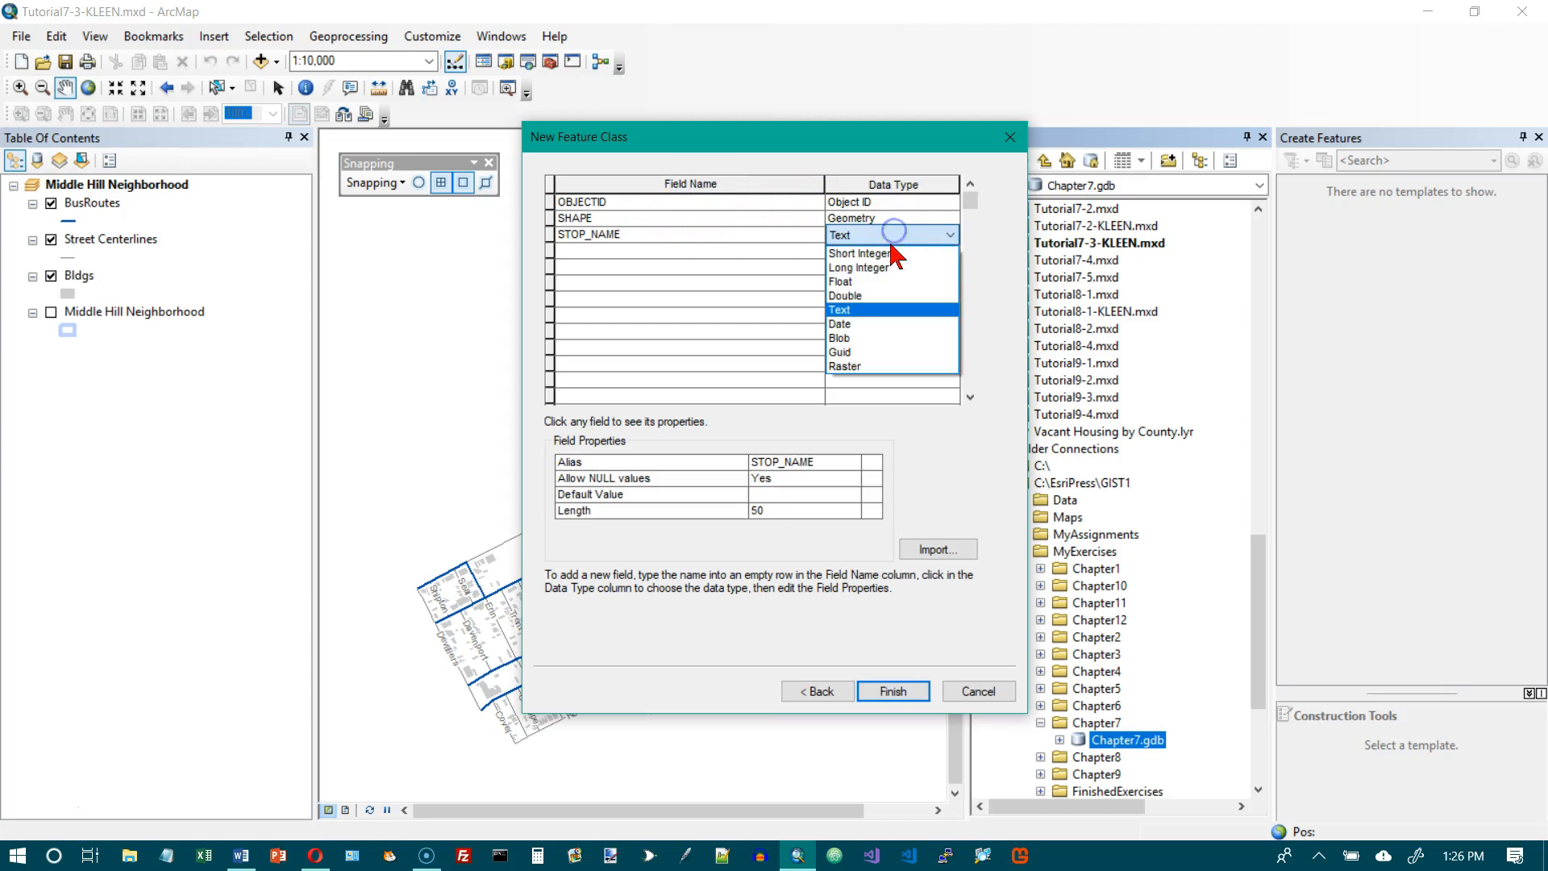
left_click(890, 233)
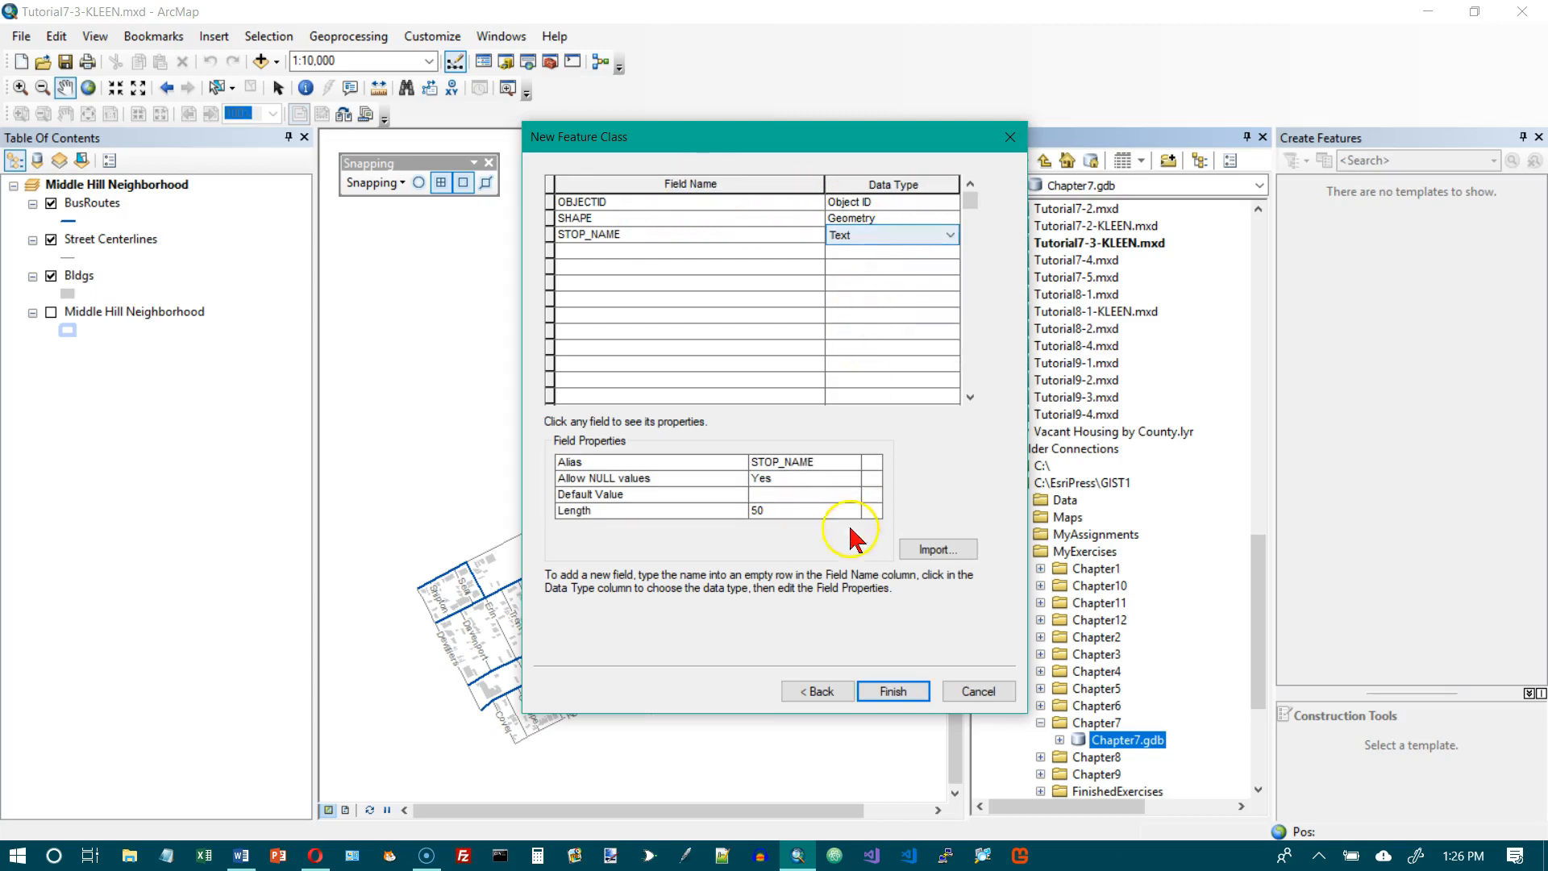
left_click(892, 691)
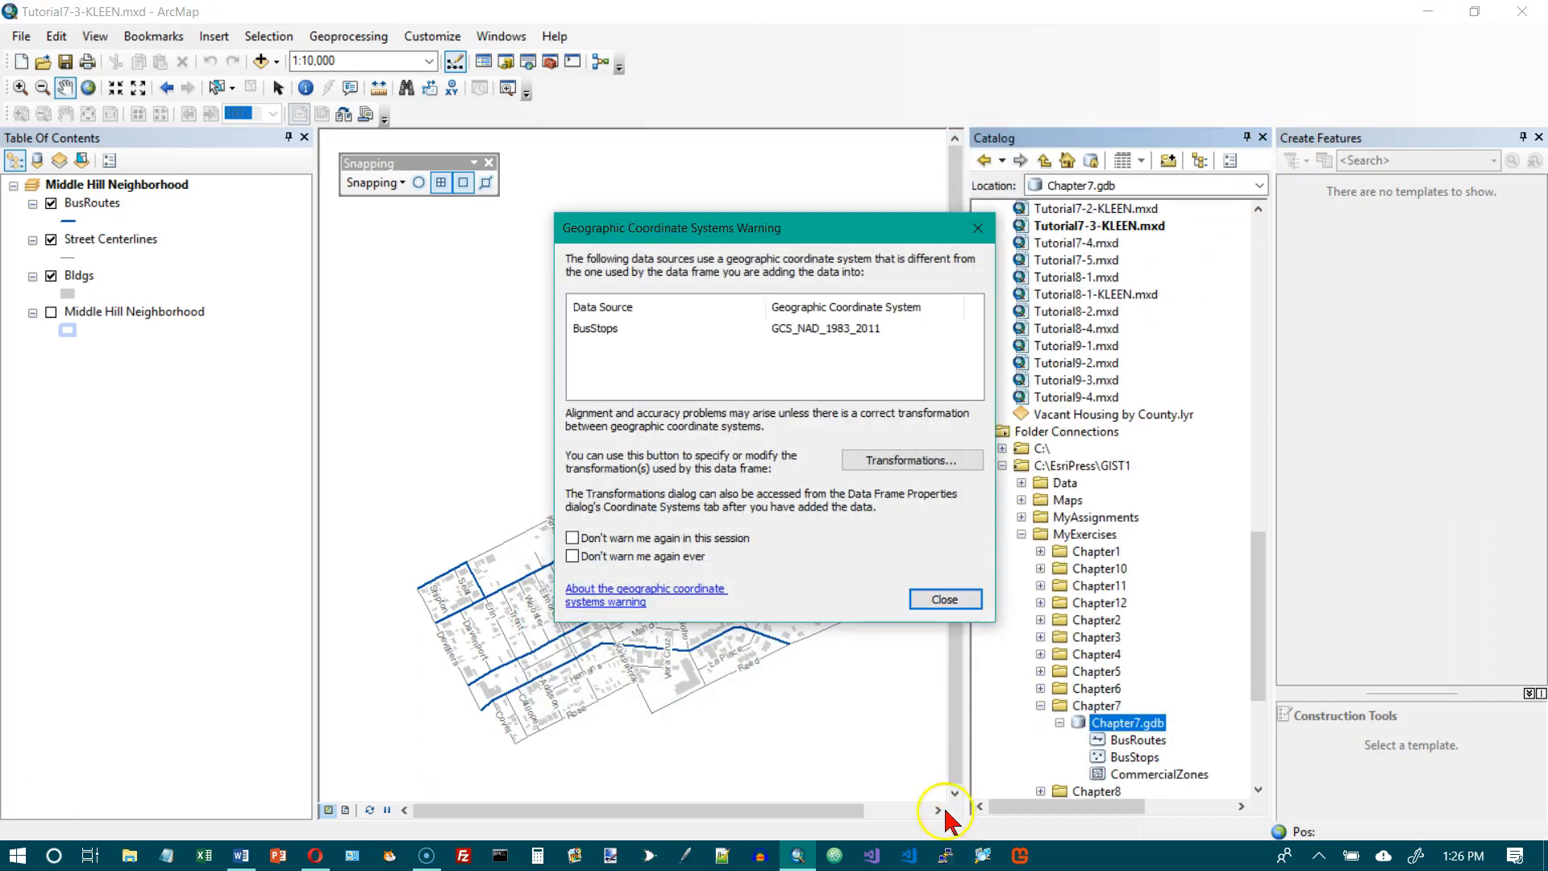
left_click(945, 600)
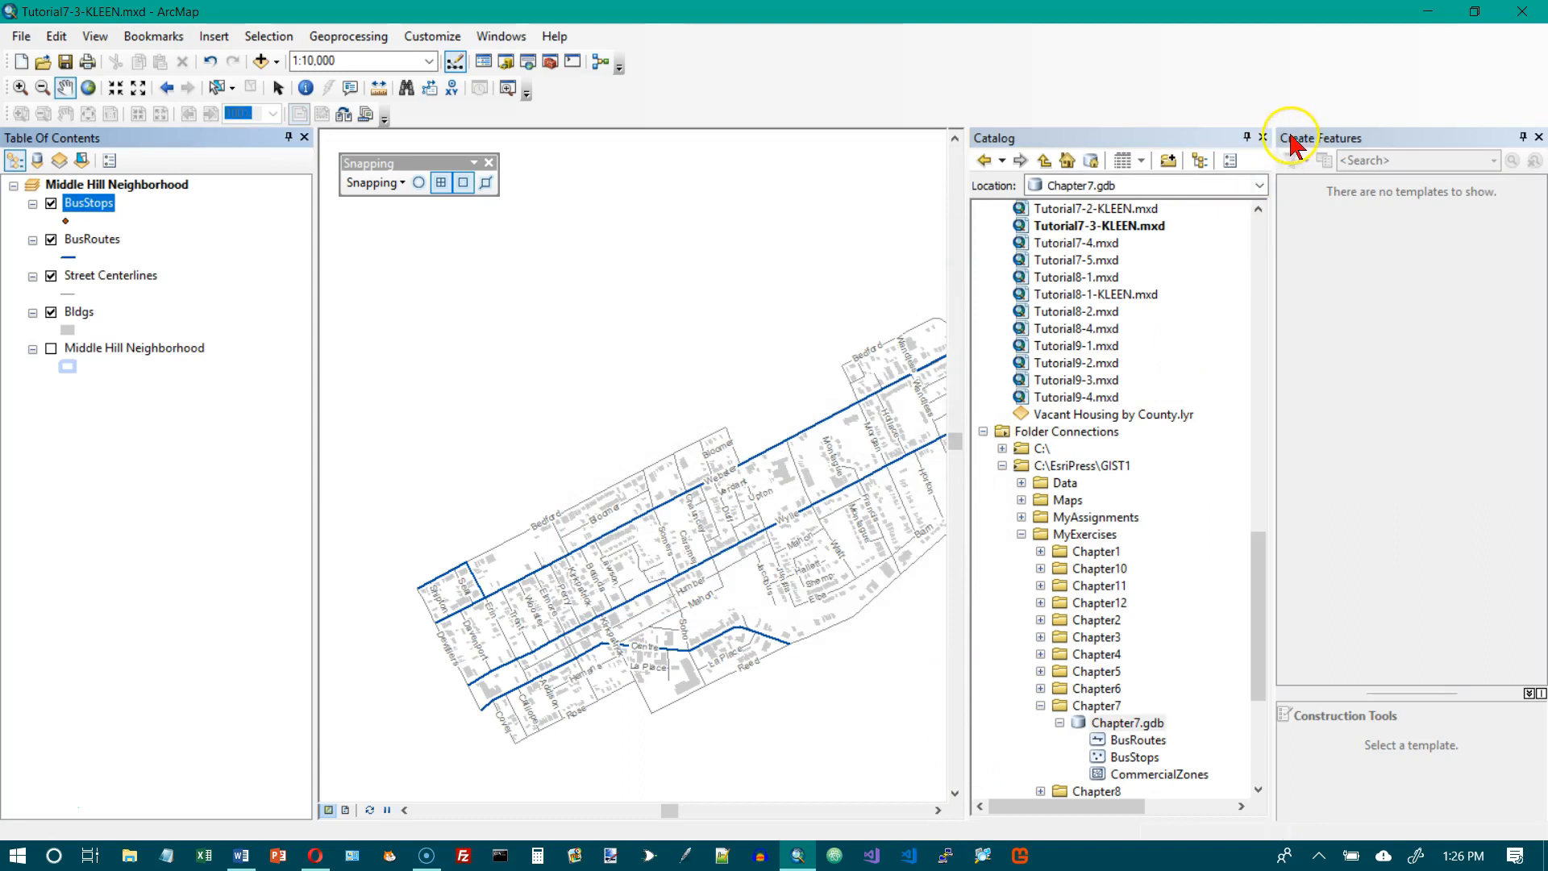
left_click(1263, 137)
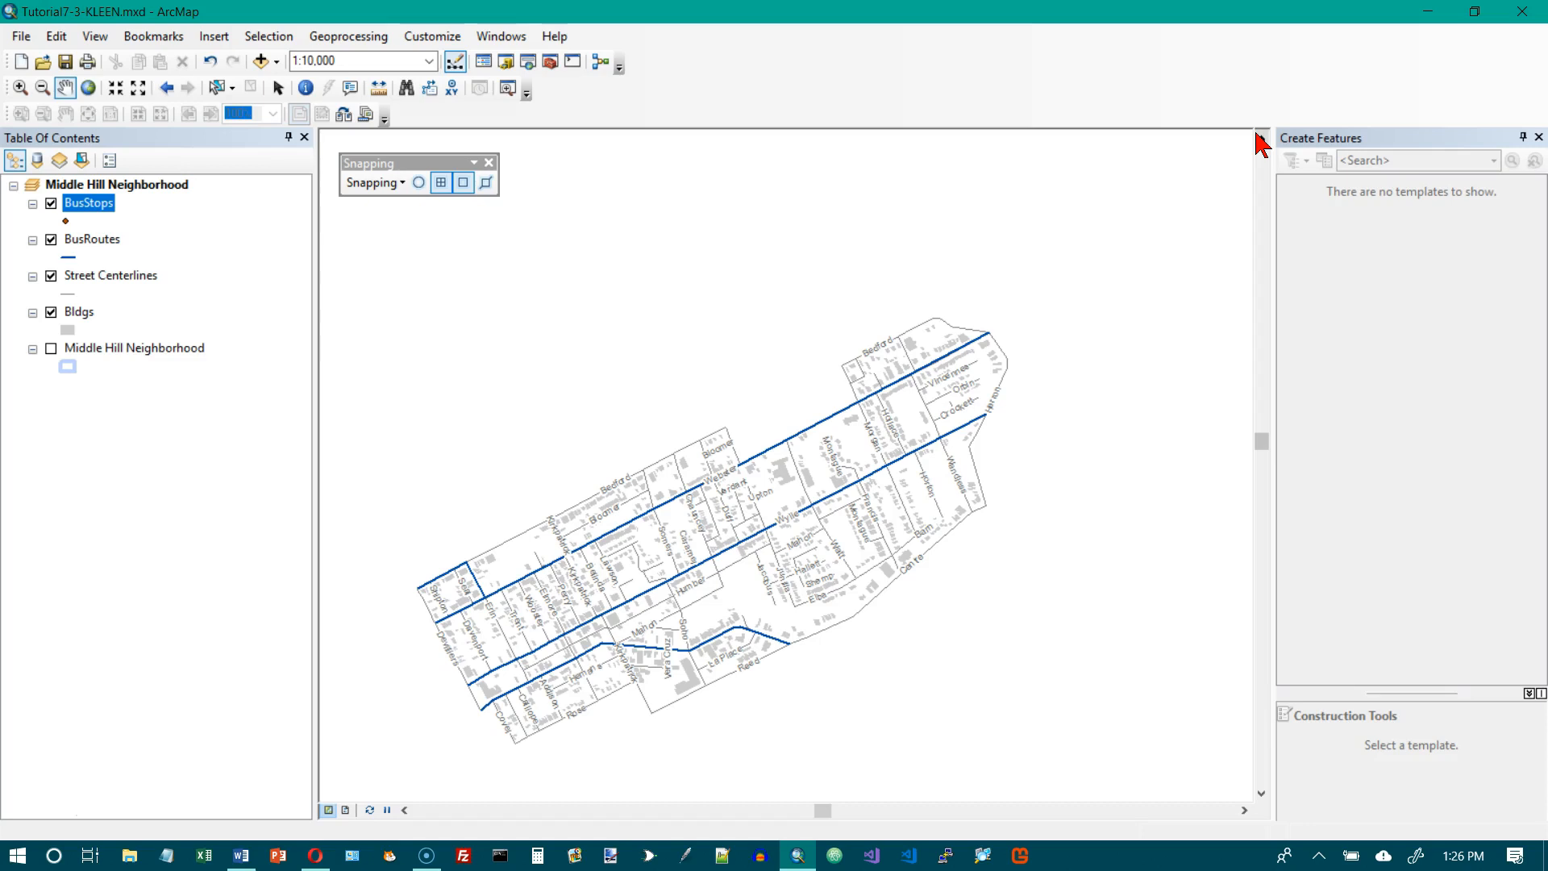
Turn off end and vertex snapping.
left_click(401, 183)
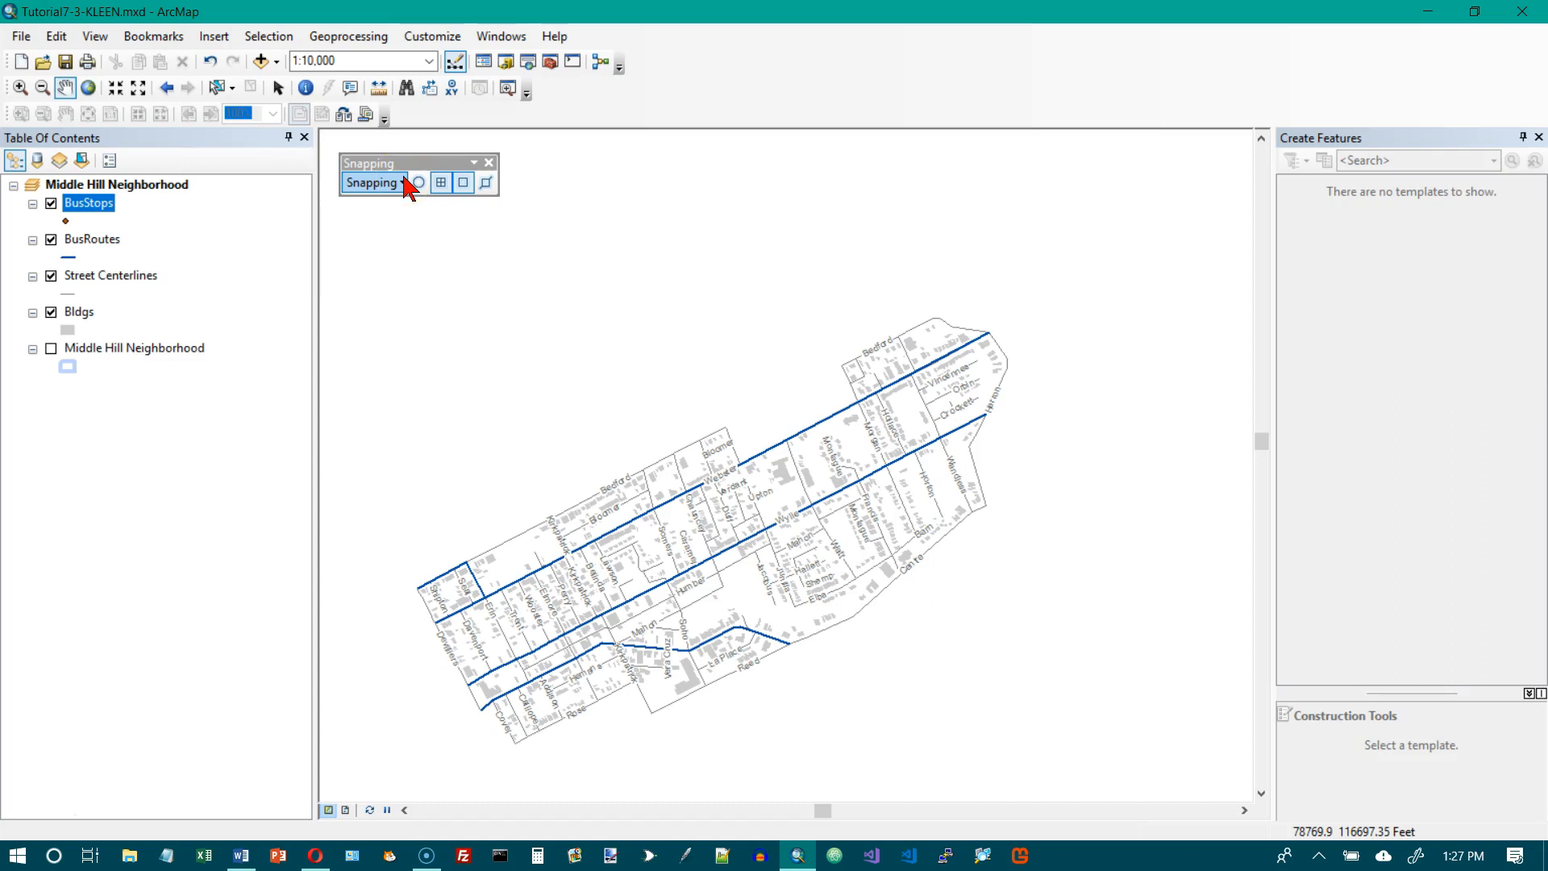
left_click(423, 187)
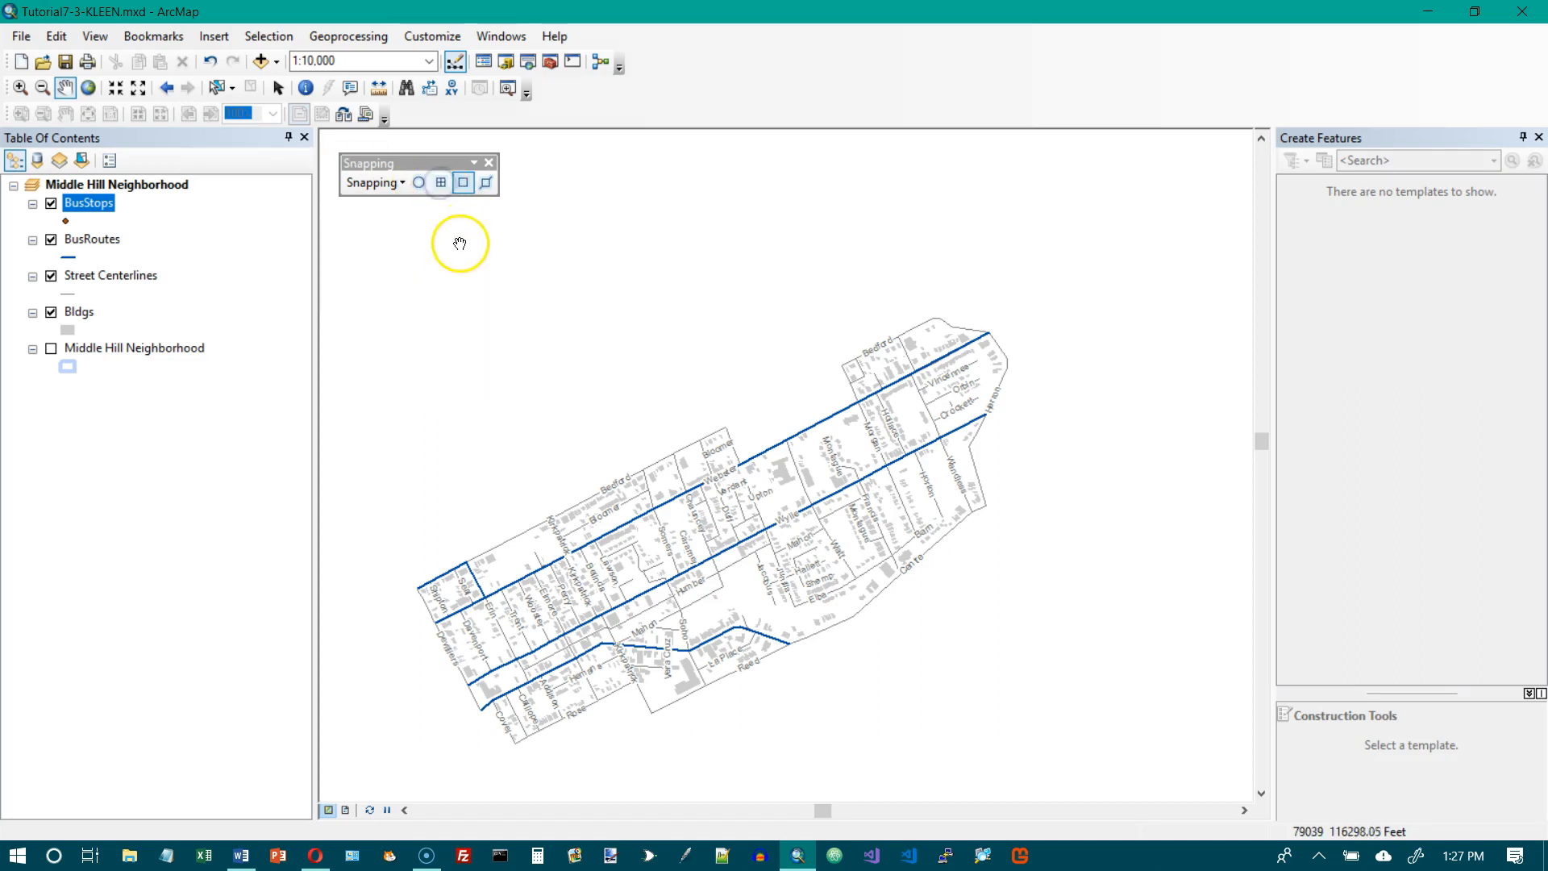
left_click(468, 186)
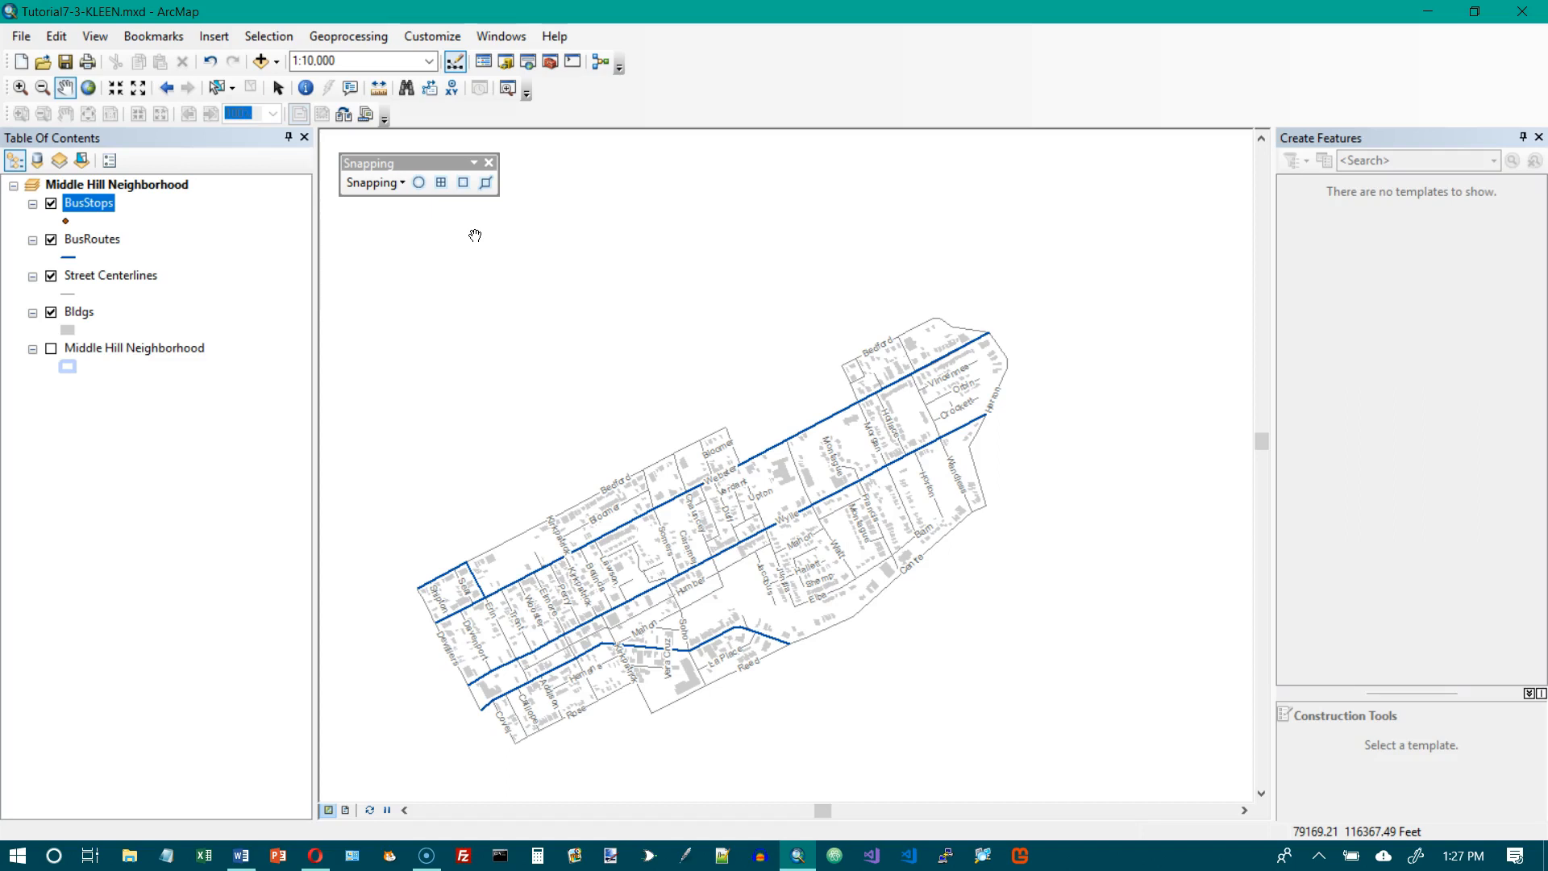
Change the BusStops layer symbol to Circle 2 in Mars Red with size 8.
left_click(66, 223)
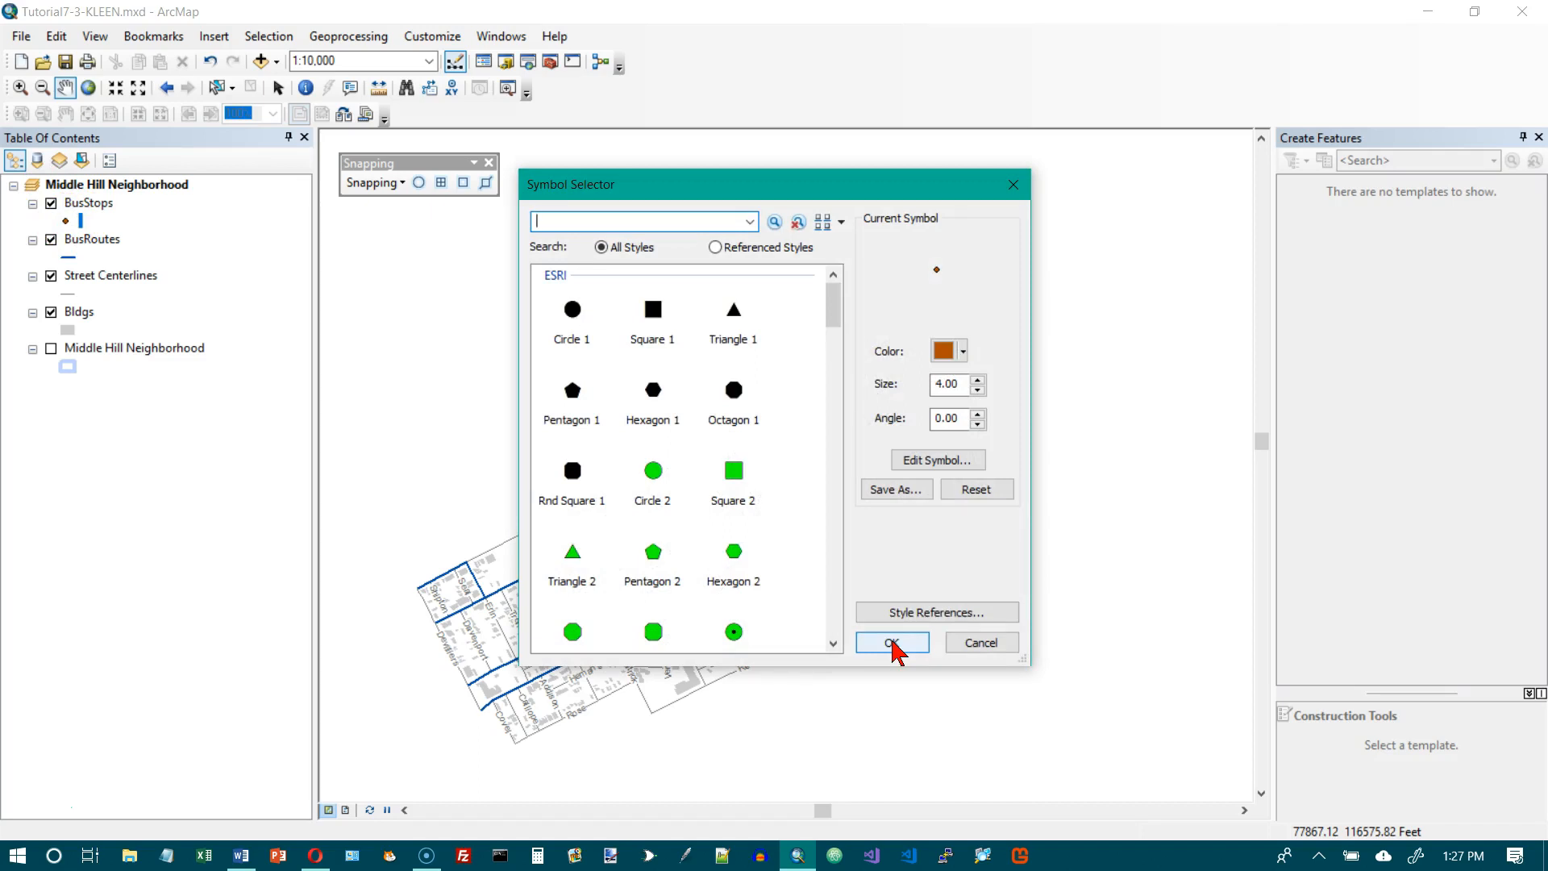
left_click(645, 482)
left_click(964, 352)
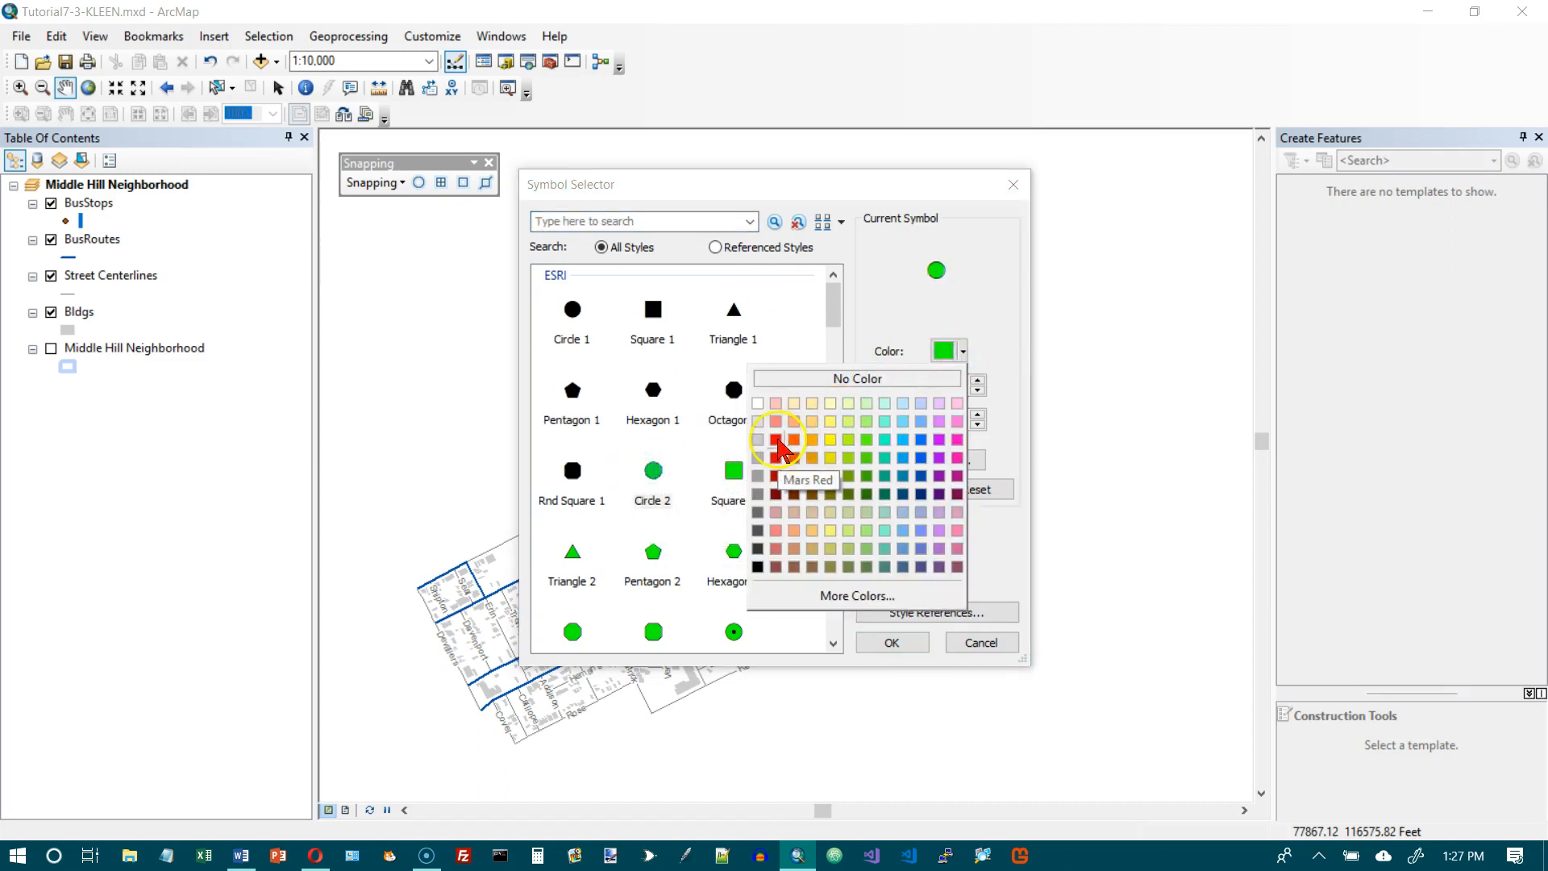
left_click(778, 440)
left_click(977, 390)
left_click(978, 390)
left_click(977, 391)
left_click(977, 390)
left_click(977, 390)
left_click(977, 391)
left_click(977, 390)
left_click(977, 390)
left_click(977, 391)
left_click(977, 390)
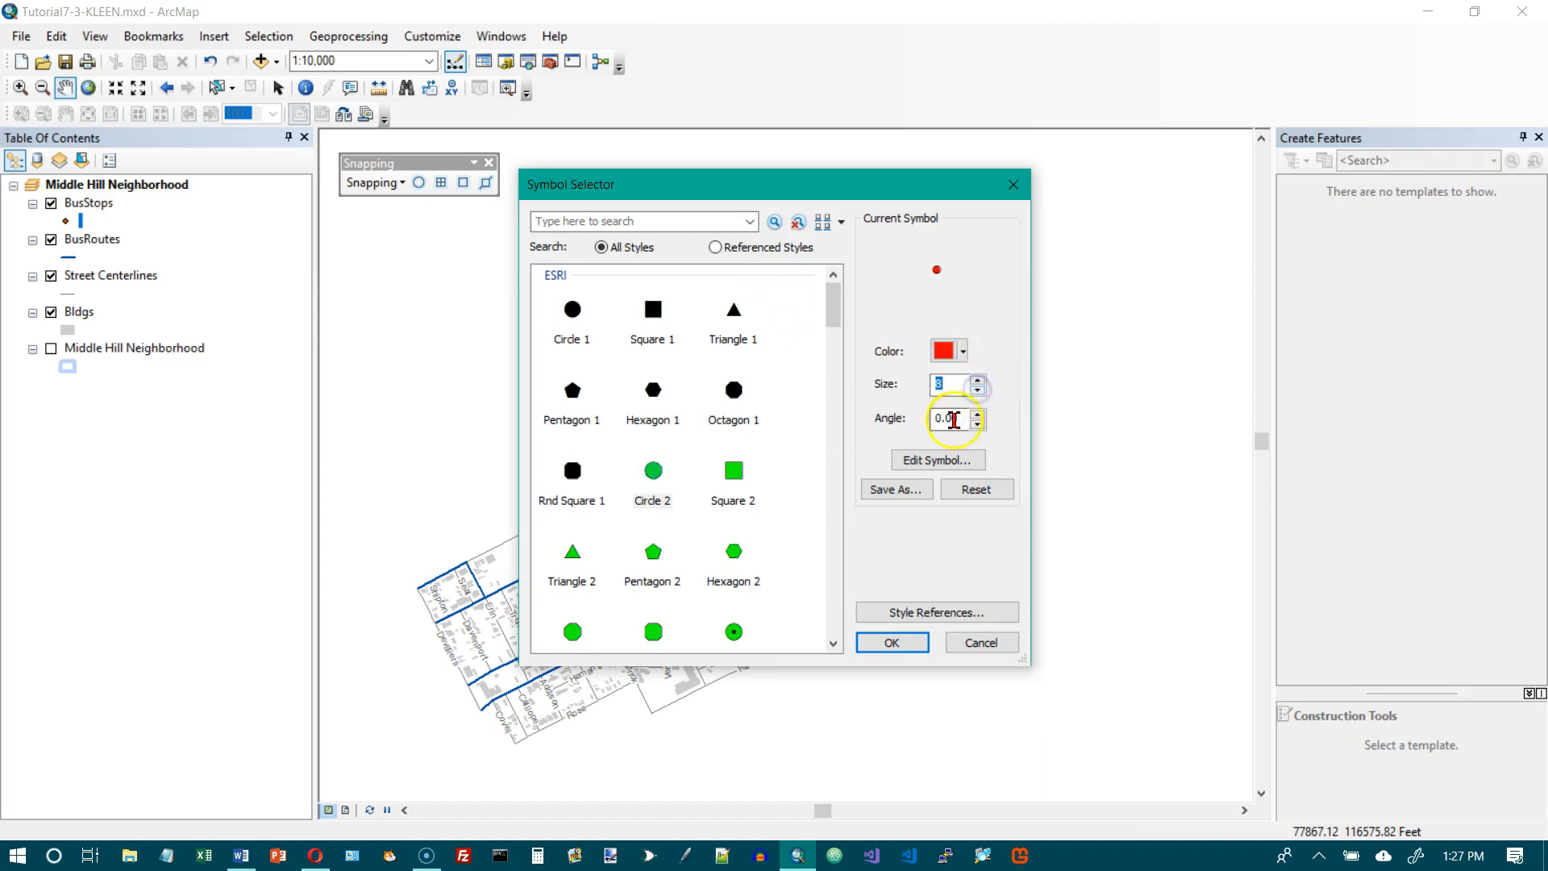
left_click(884, 643)
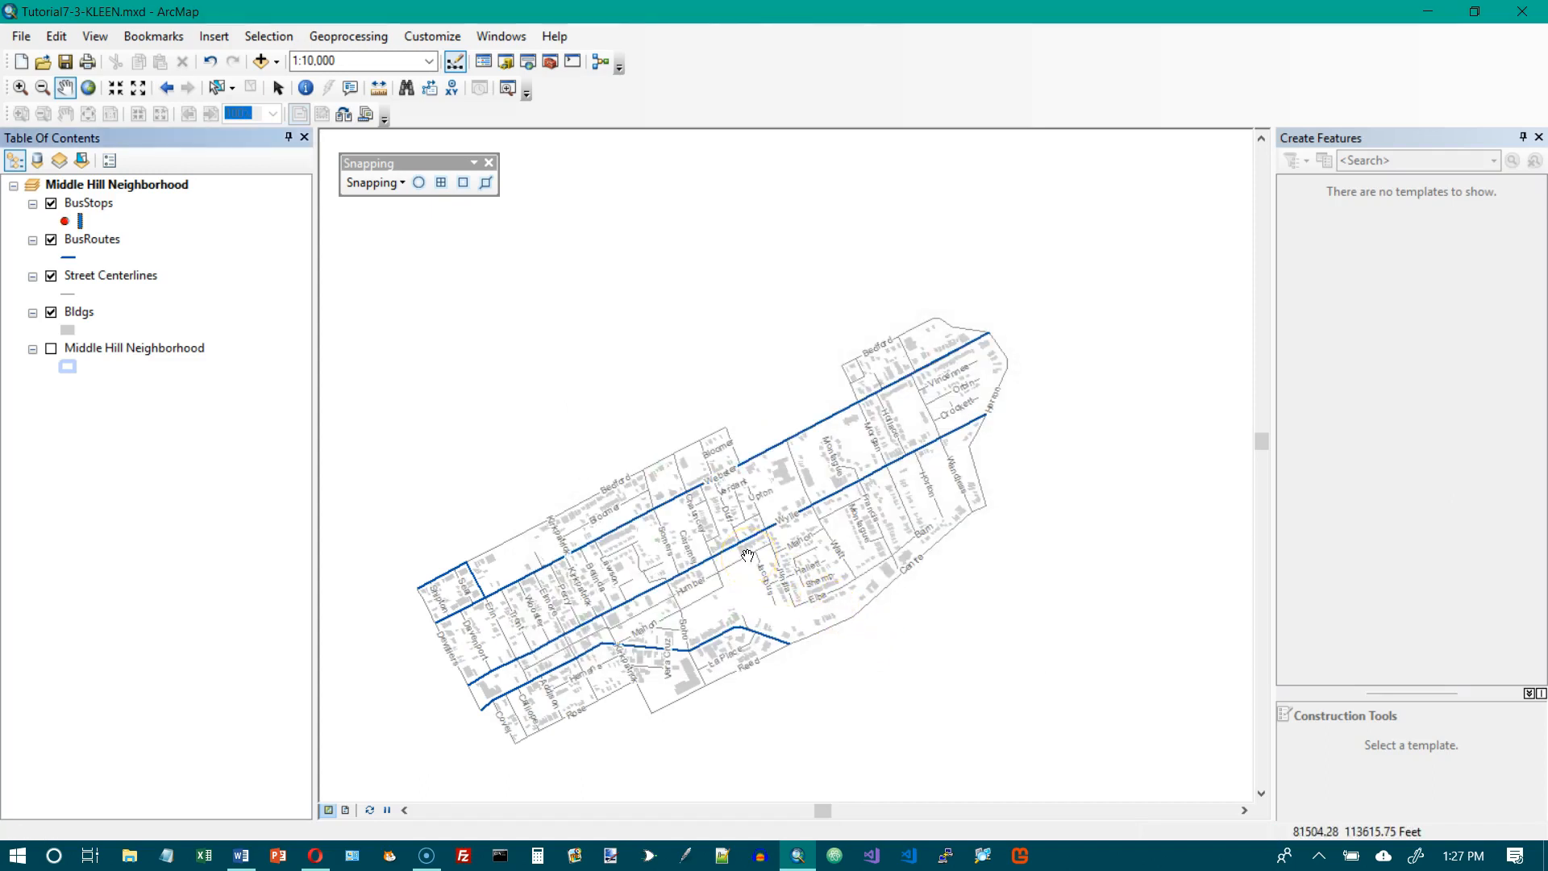
Show the Editor toolbar and start an edit session on the BusStops layer.
left_click(169, 36)
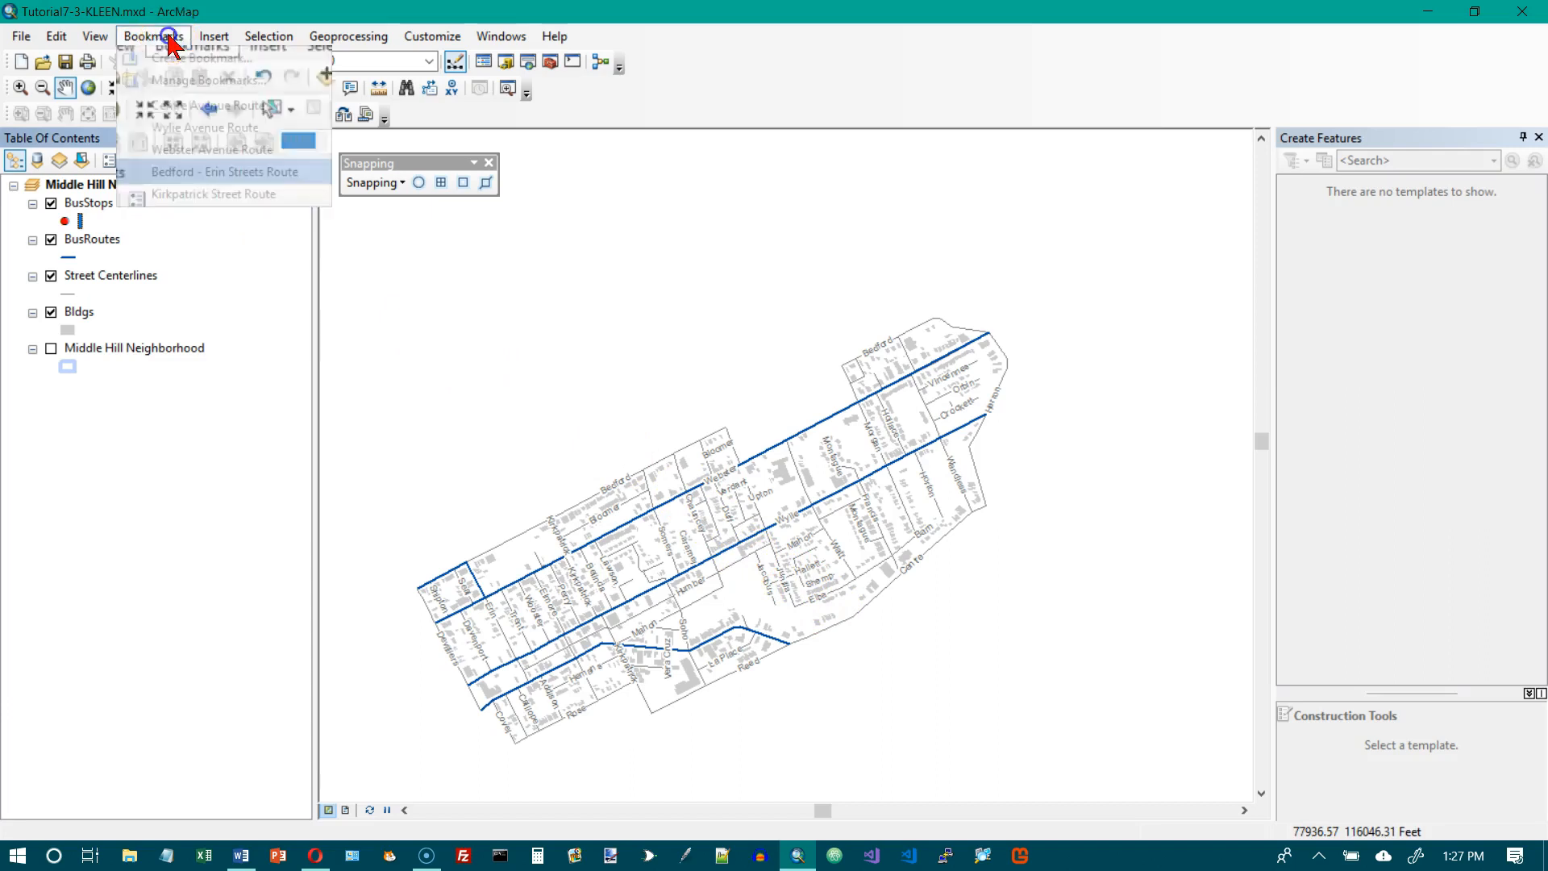
left_click(161, 104)
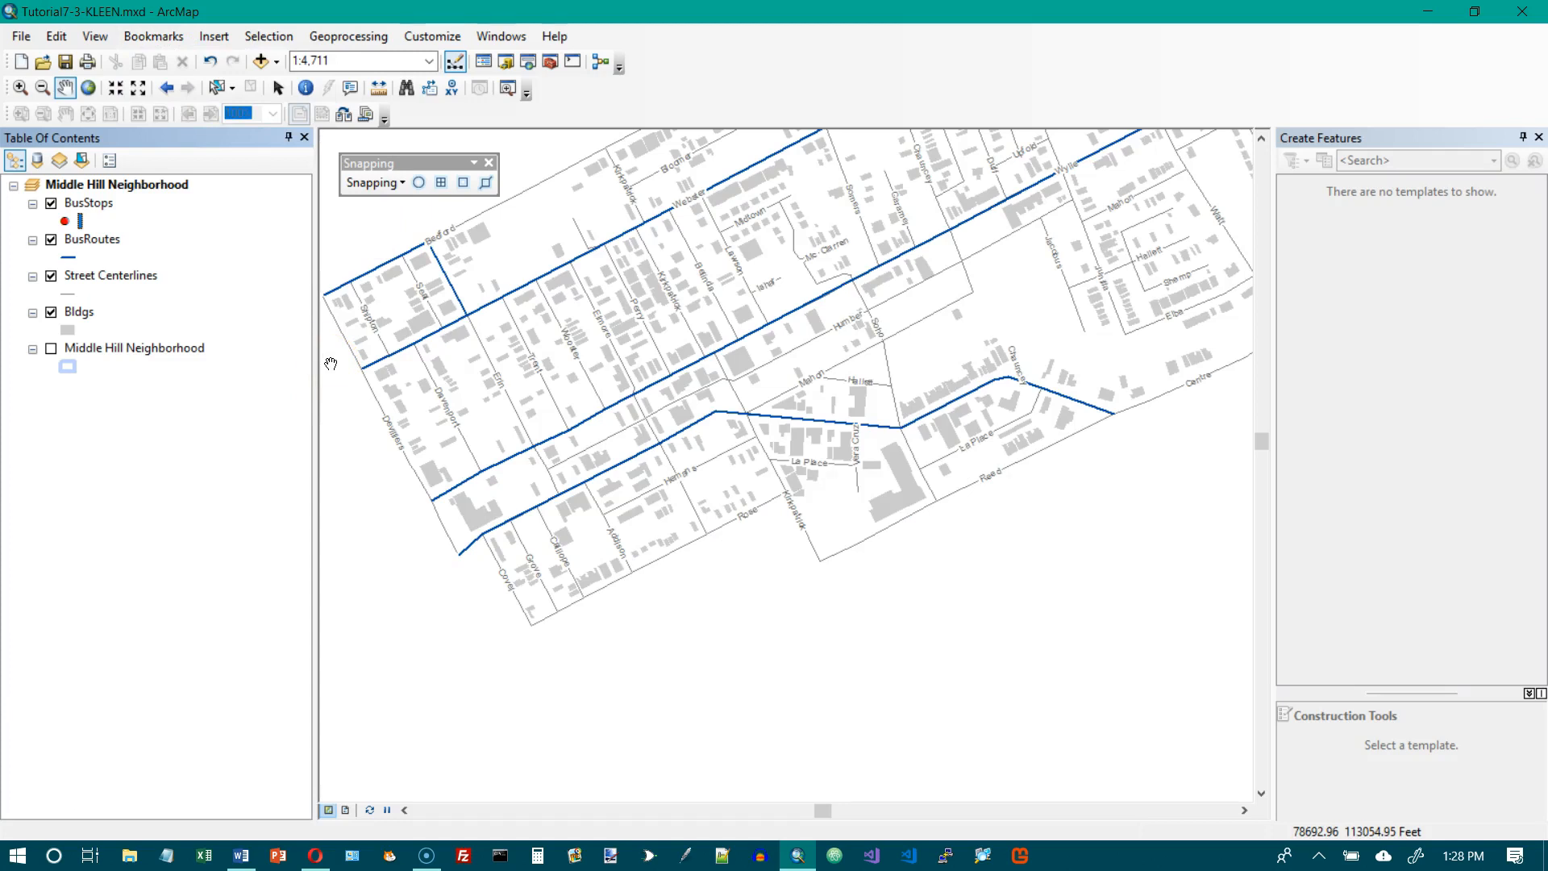
left_click(511, 35)
mouse_move(445, 39)
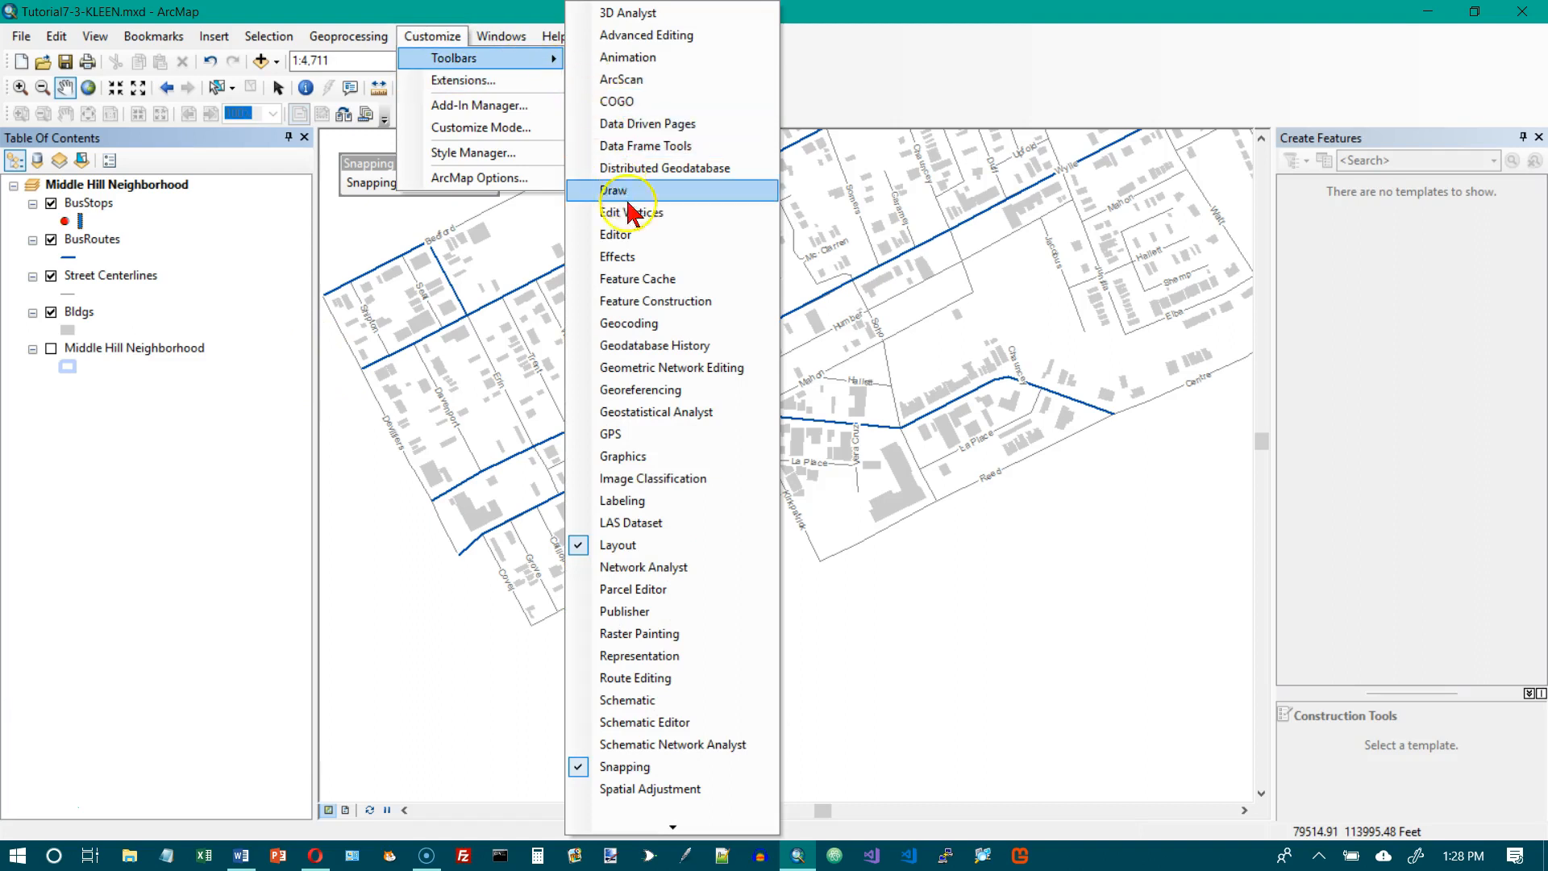
left_click(634, 234)
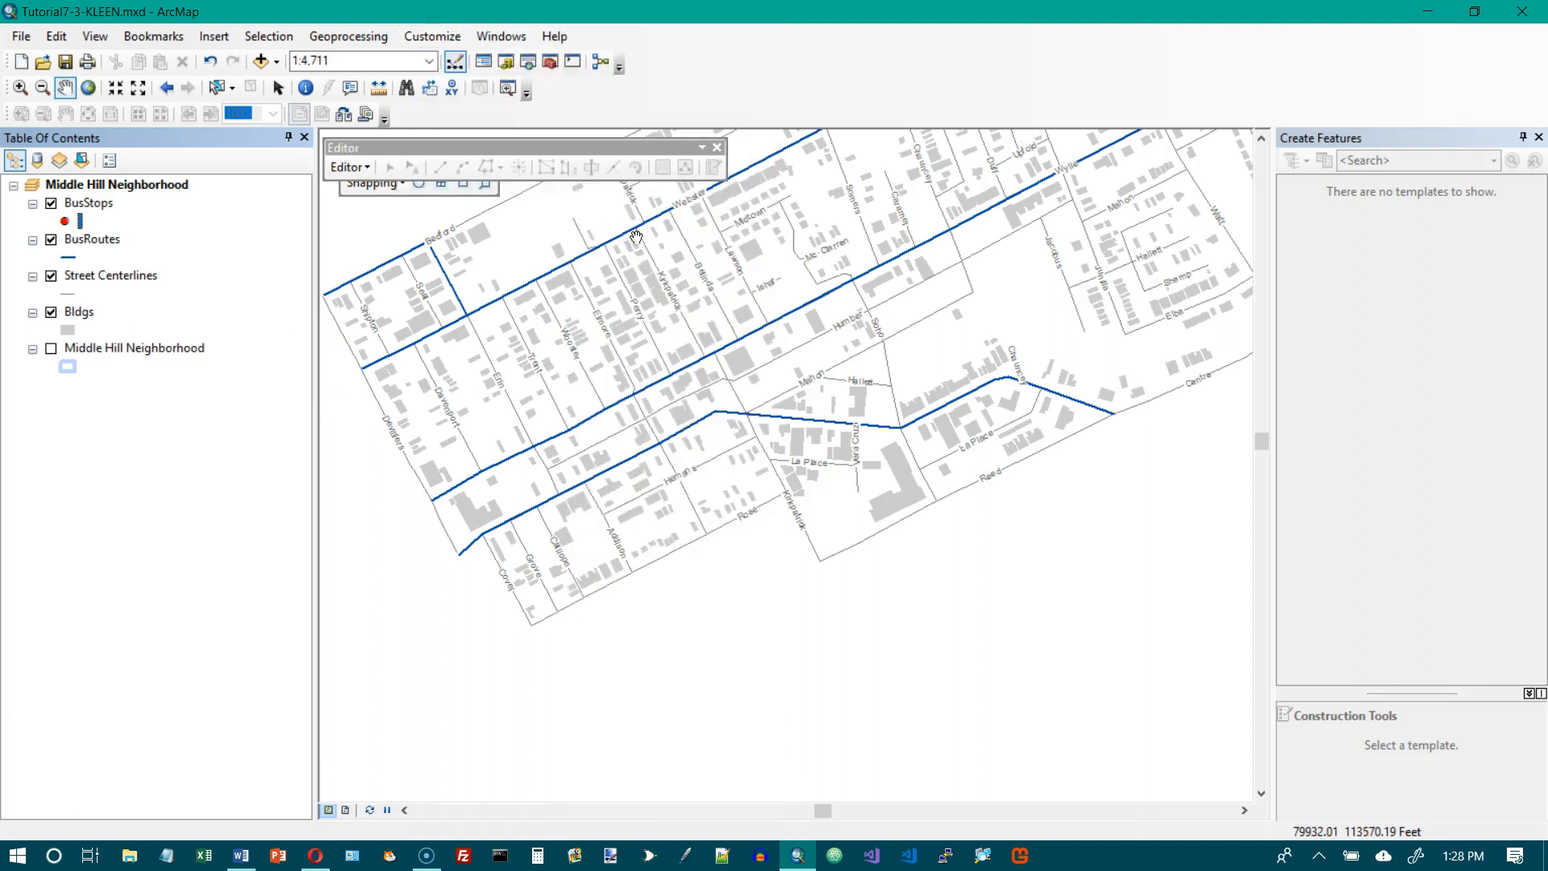
left_click(349, 167)
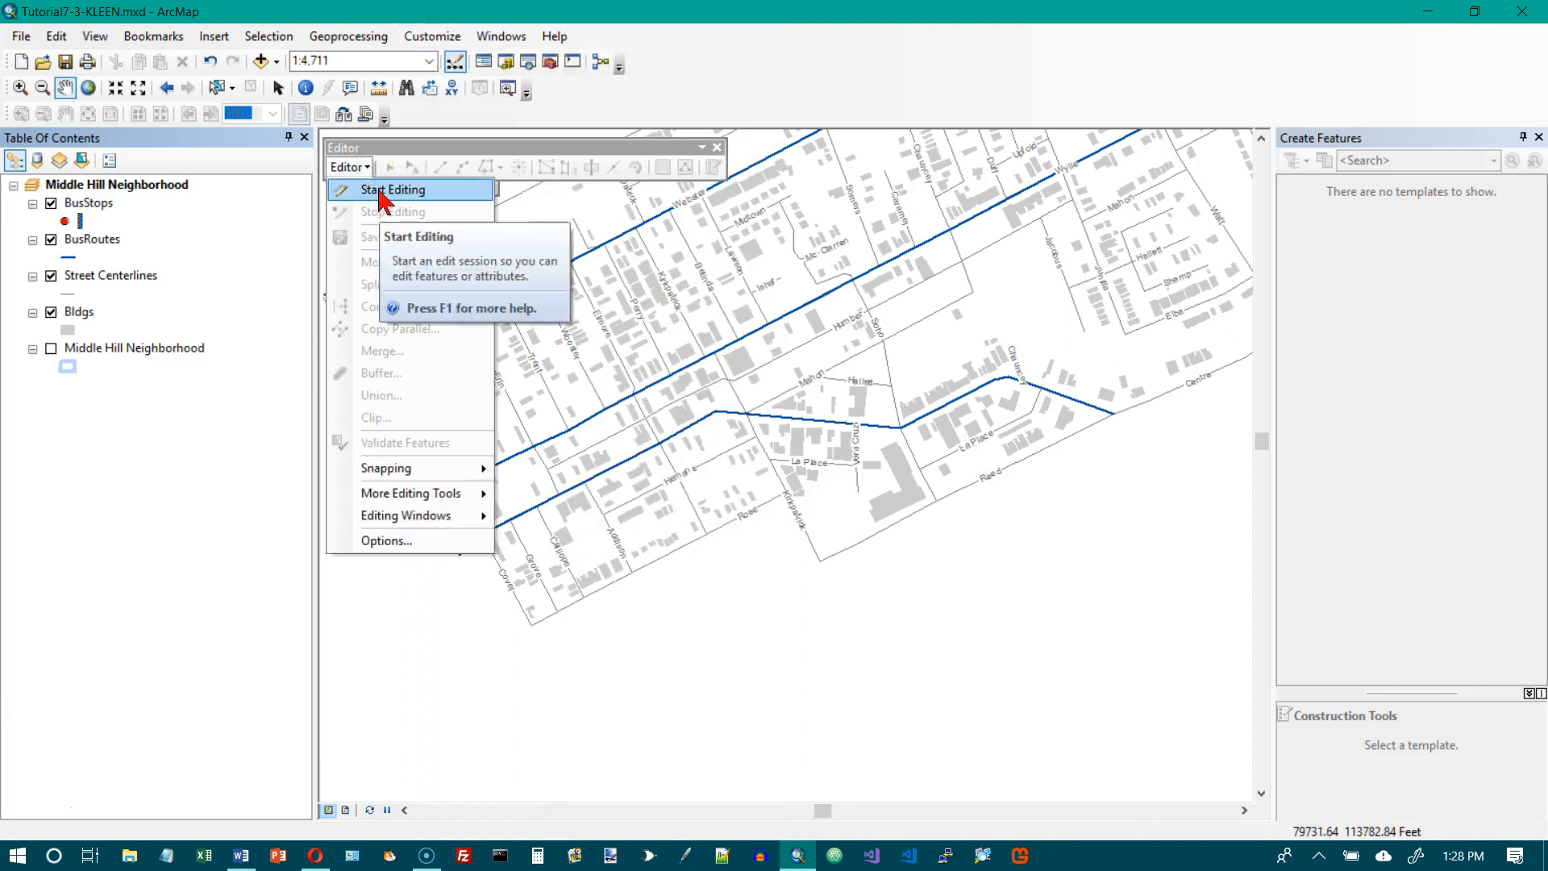
left_click(380, 194)
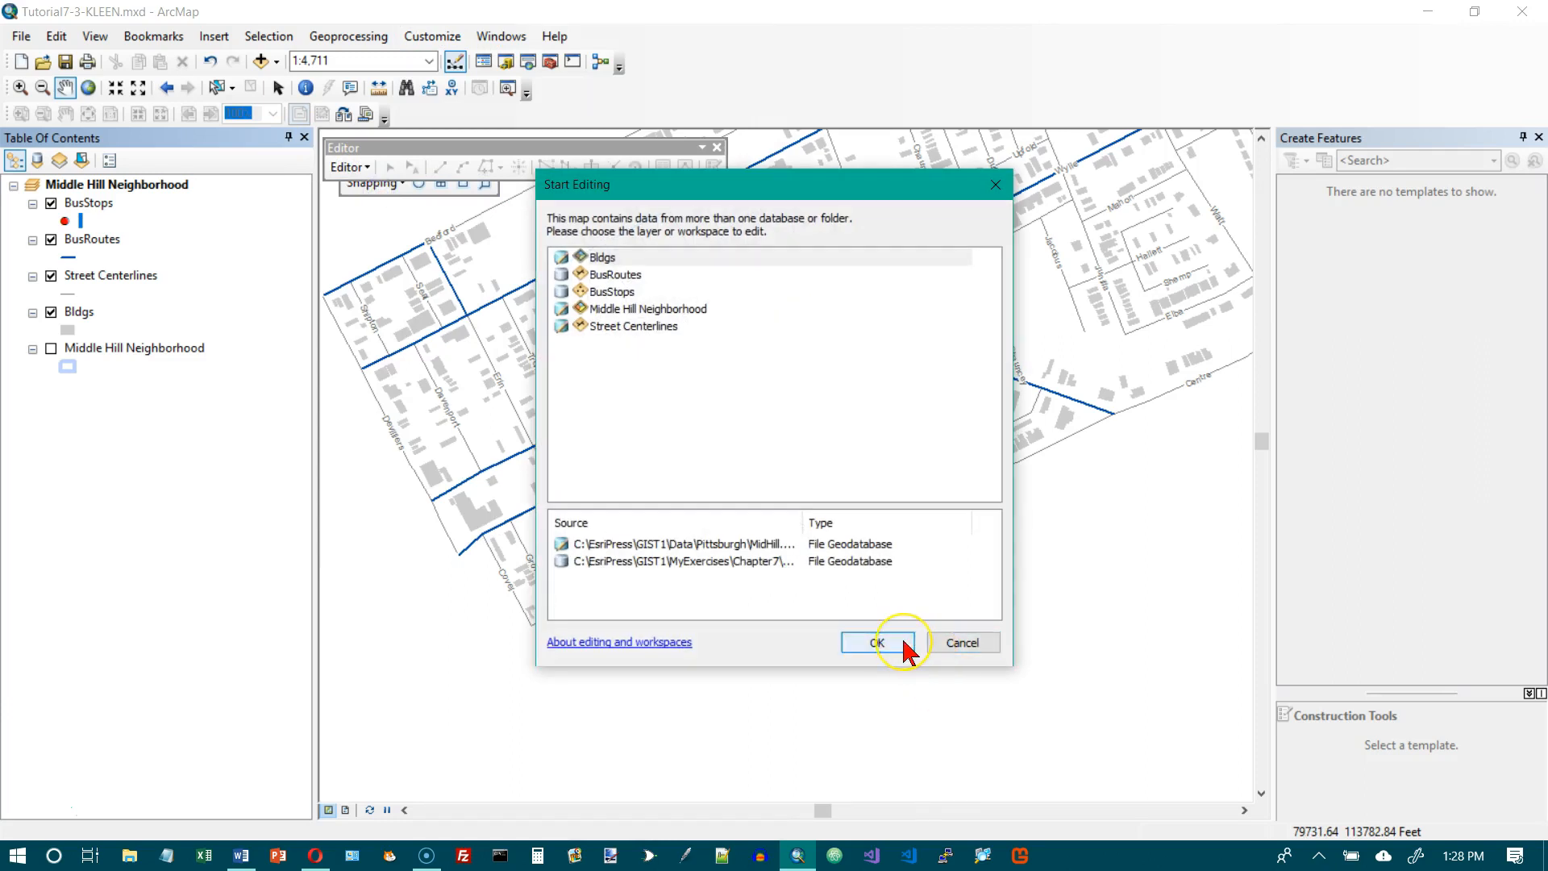
left_click(620, 294)
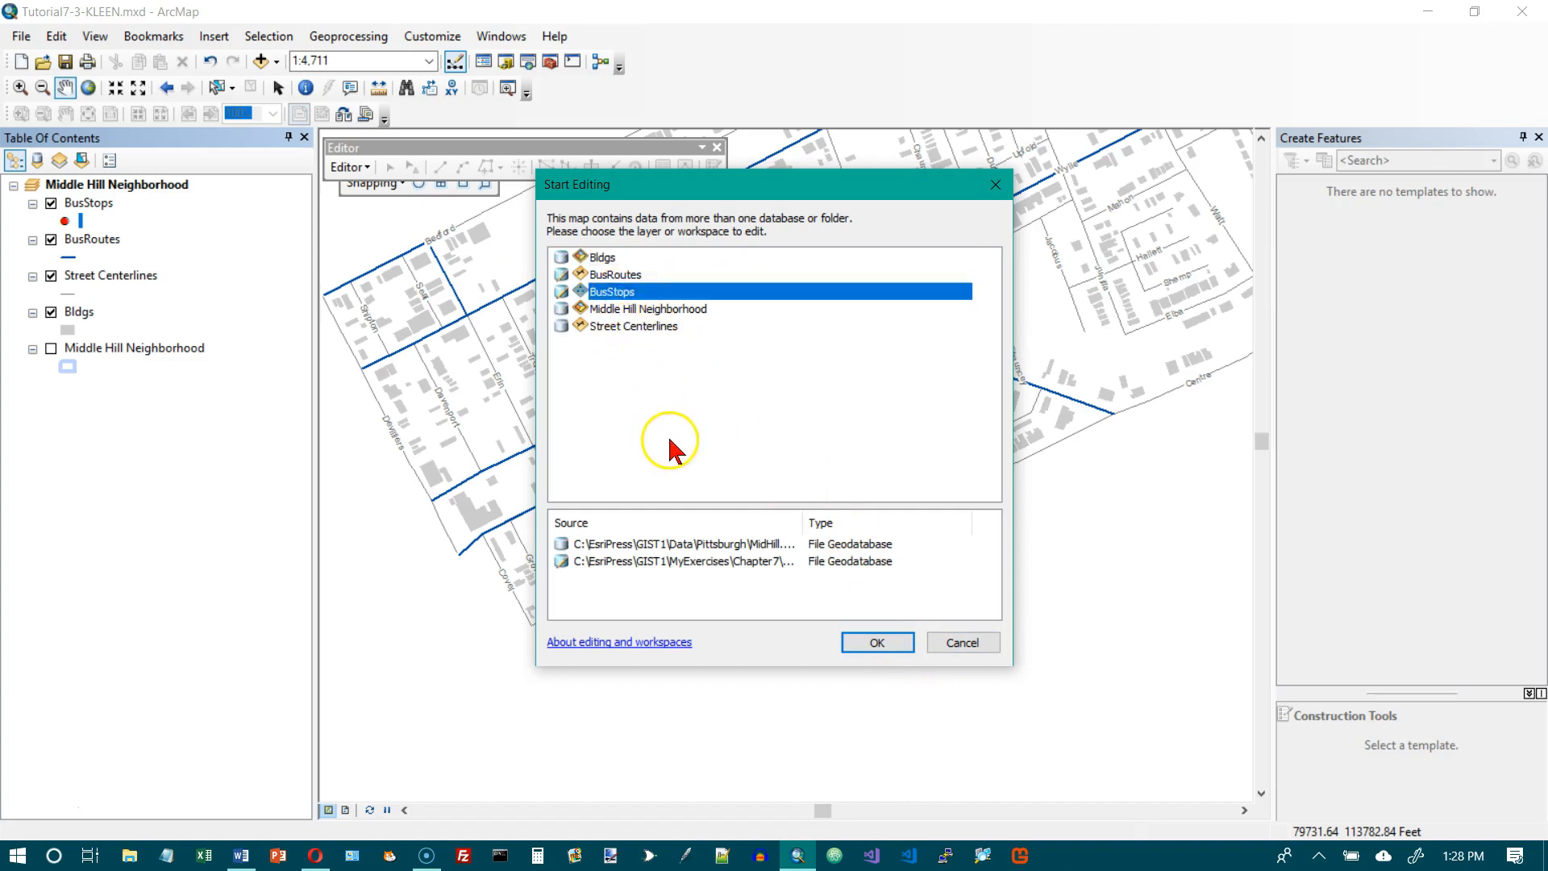
left_click(877, 643)
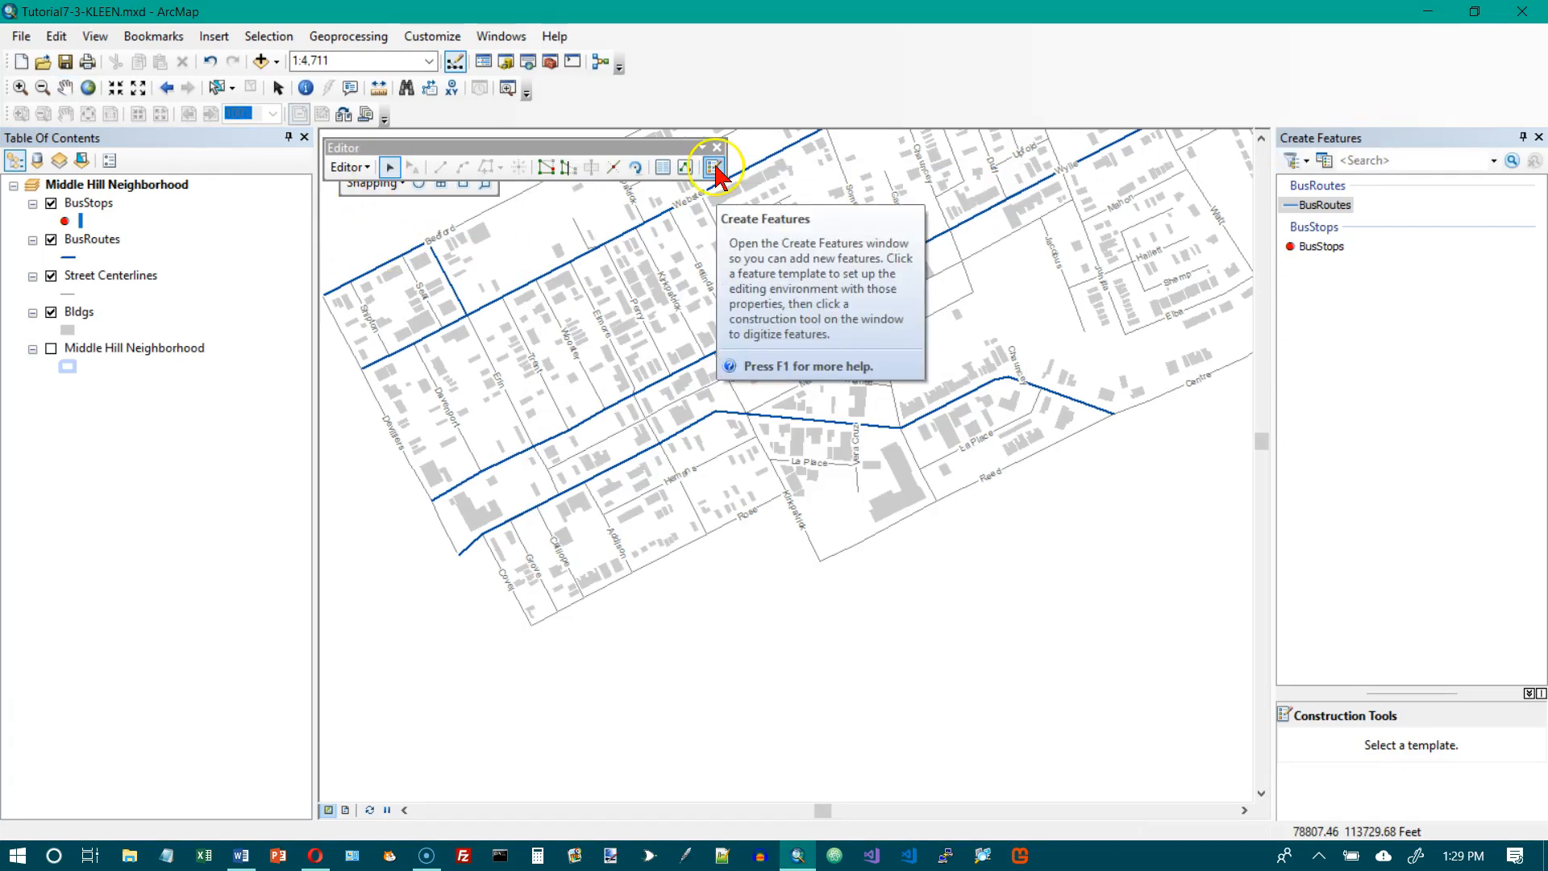
Using the BusStops template with the Point tool, place a stop on each side of the southern bus route's west end near Devilliers.
left_click(1322, 246)
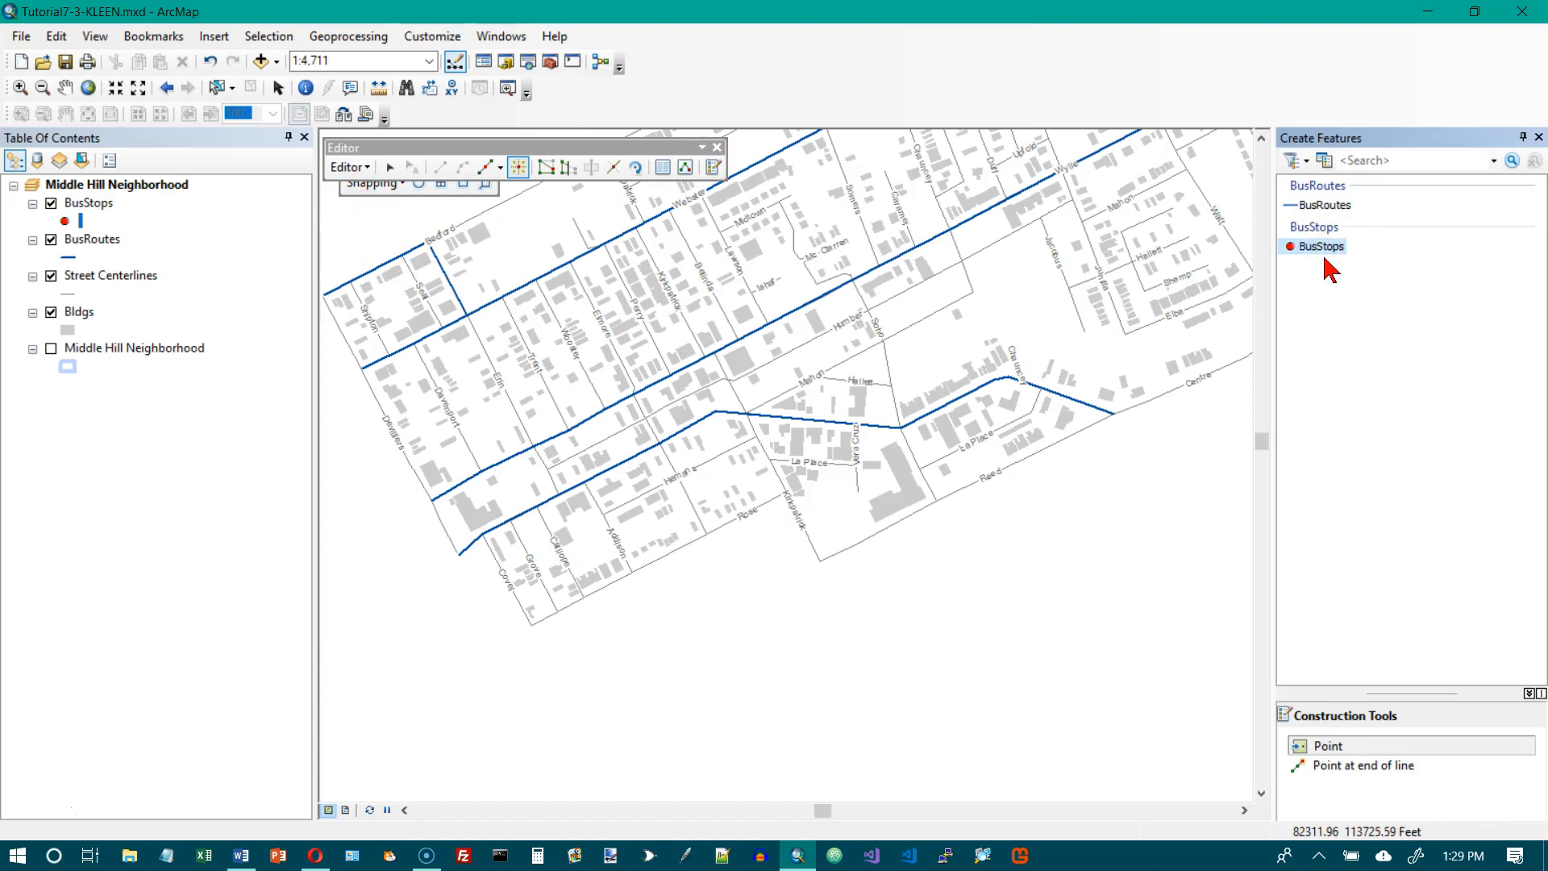
left_click(1379, 748)
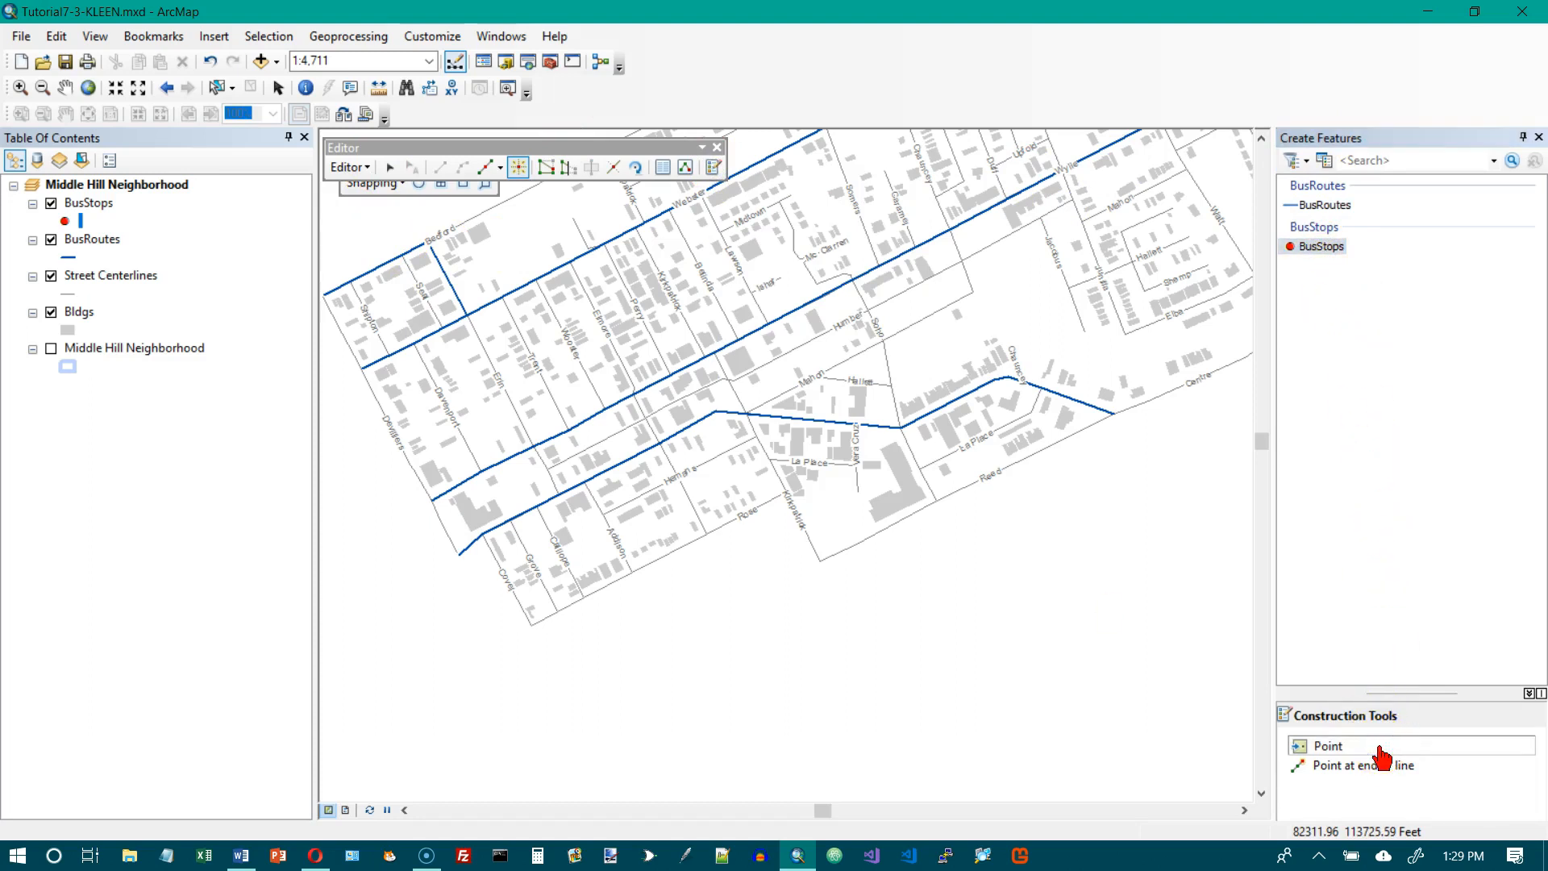
left_click(788, 345)
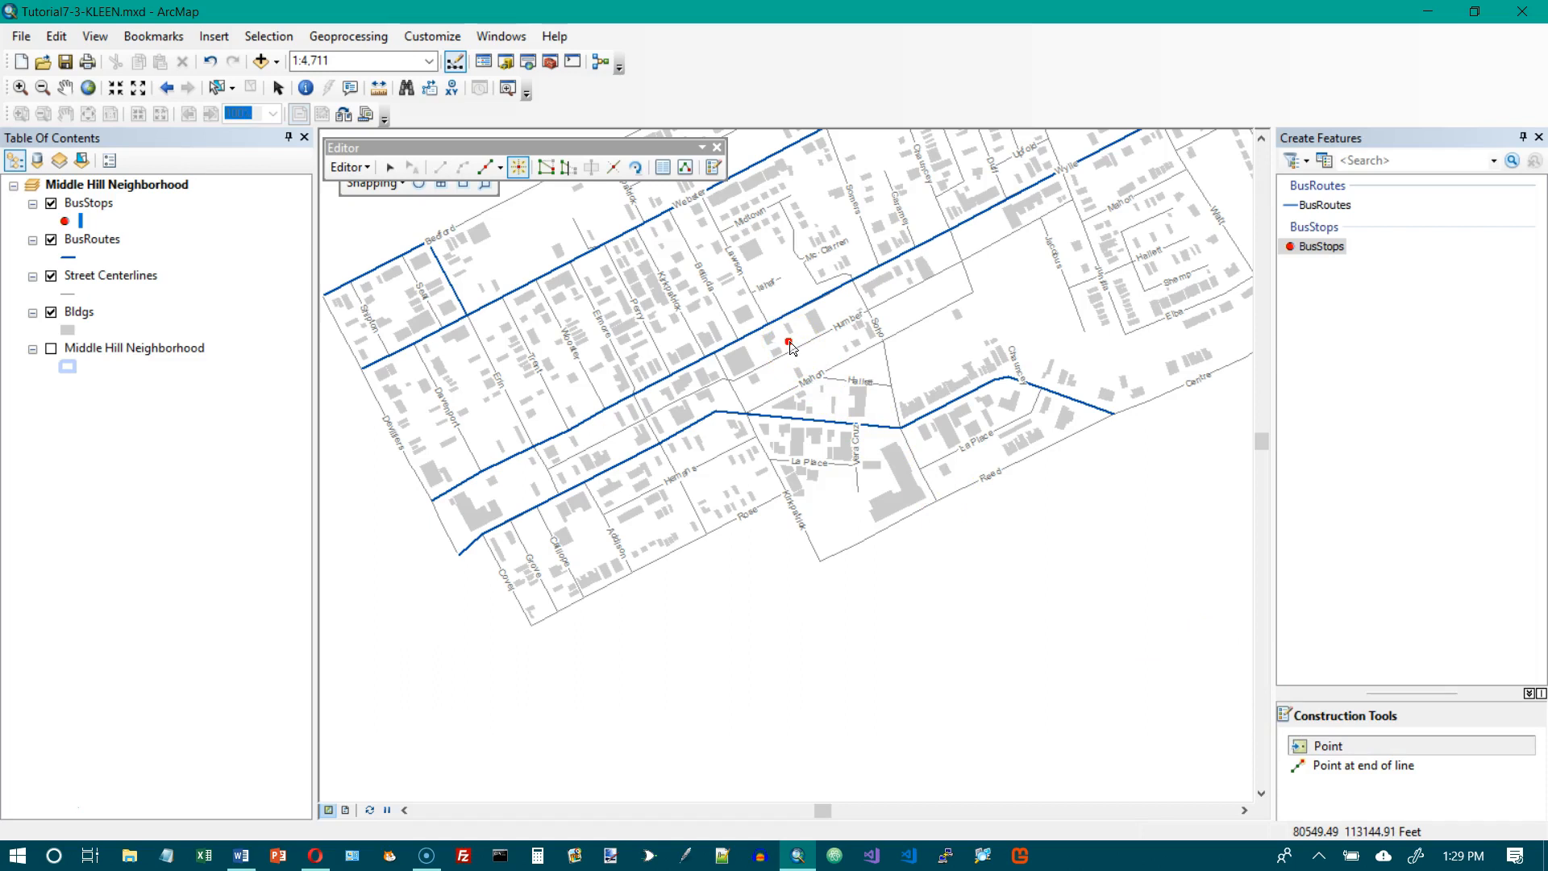
left_click_drag(790, 344, 467, 565)
left_click(465, 558)
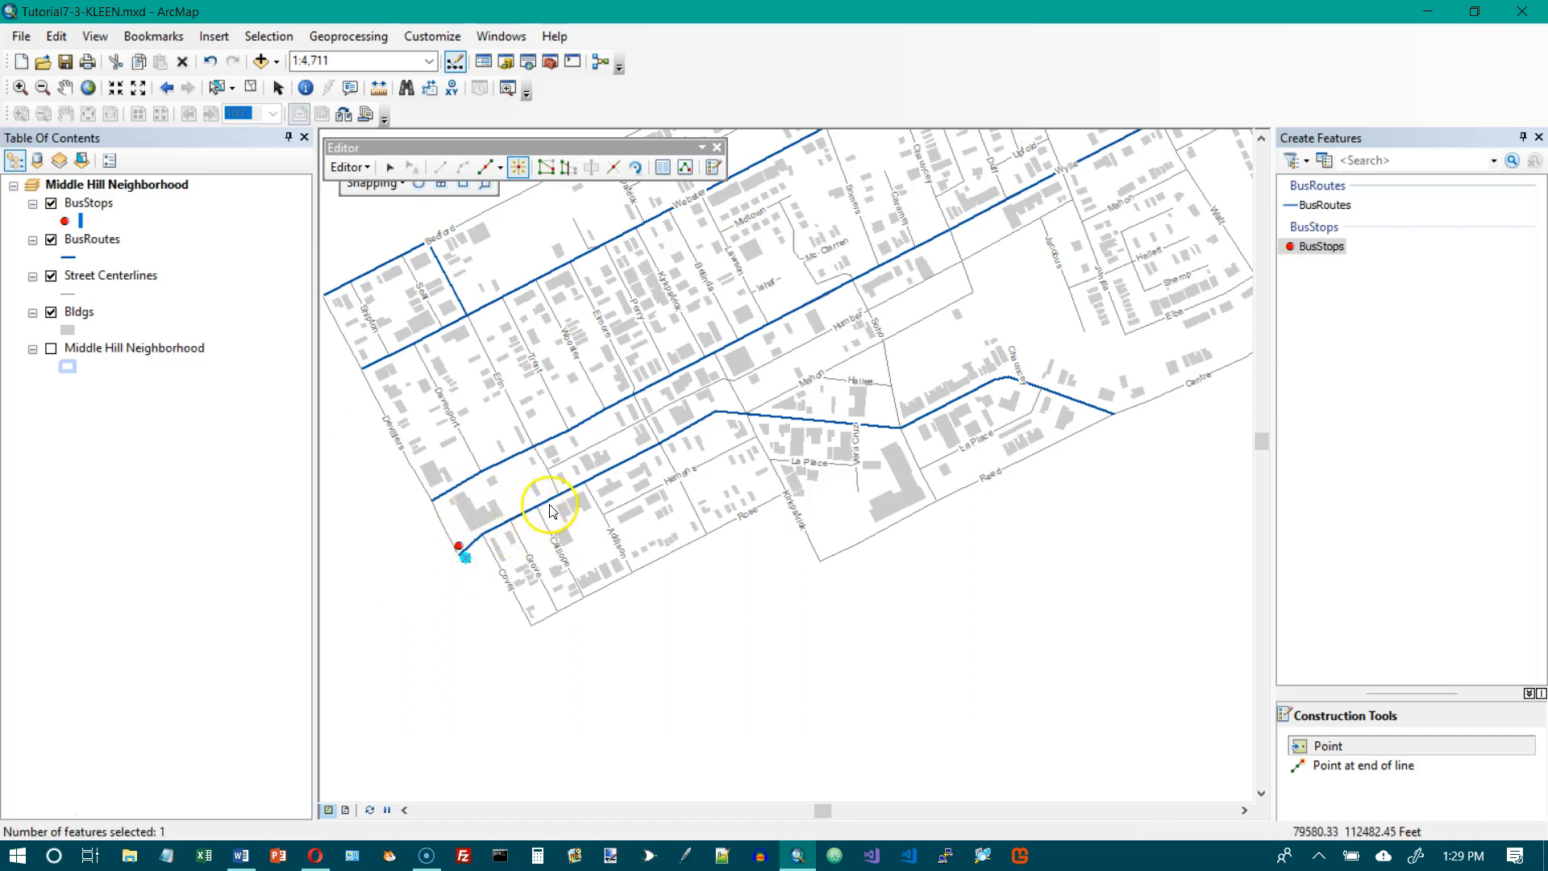
Add two pairs of bus stops on opposite sides of the southern route, one near Calliope and one between Addison and Kirkpatrick.
left_click_drag(552, 510, 559, 490)
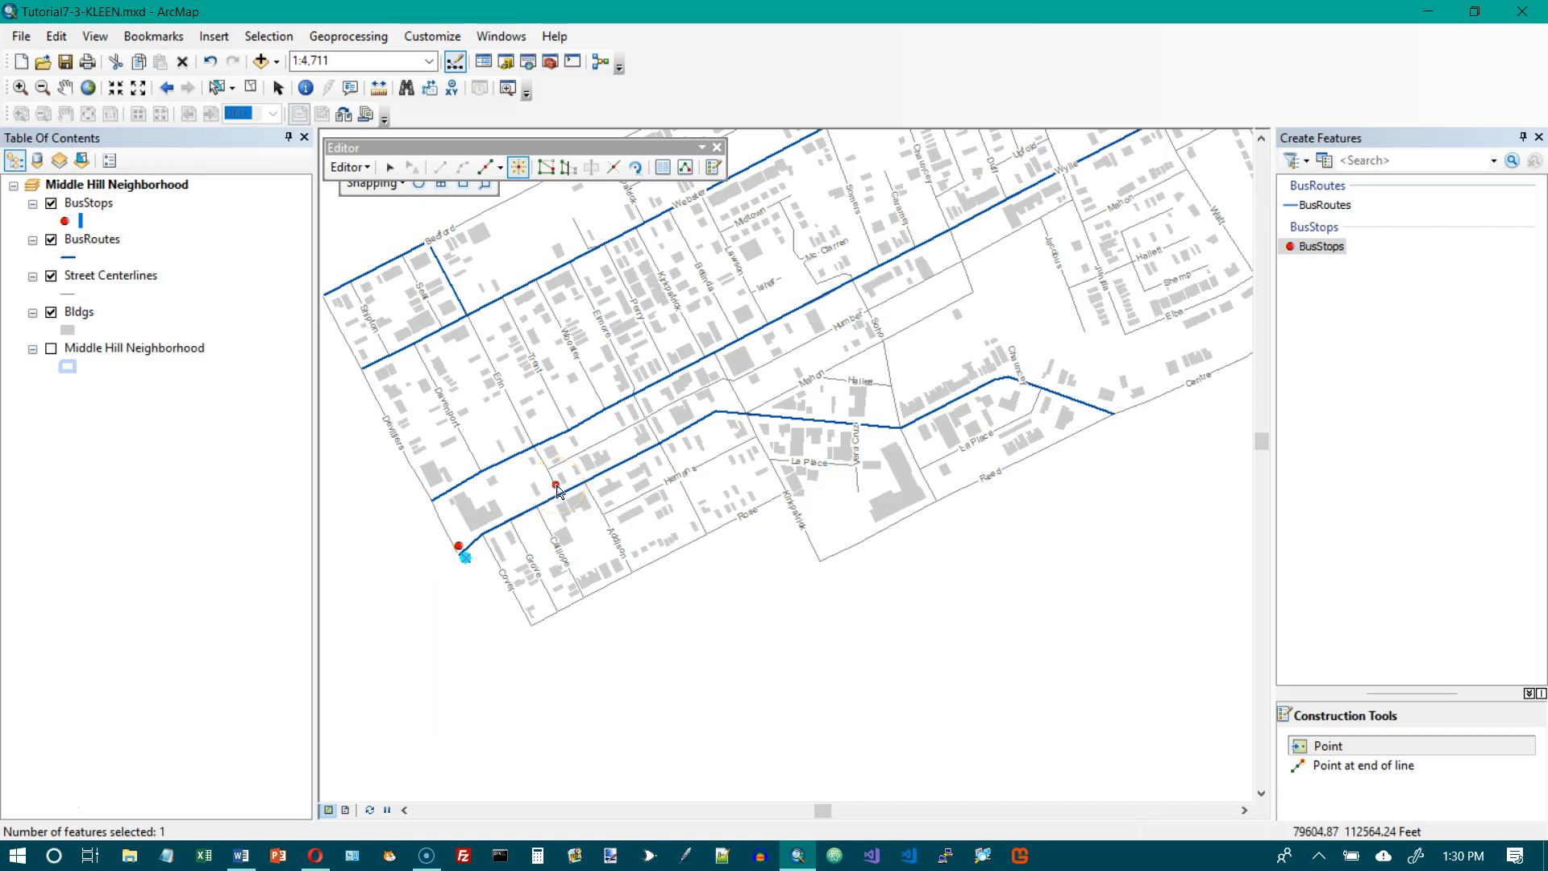
left_click(567, 505)
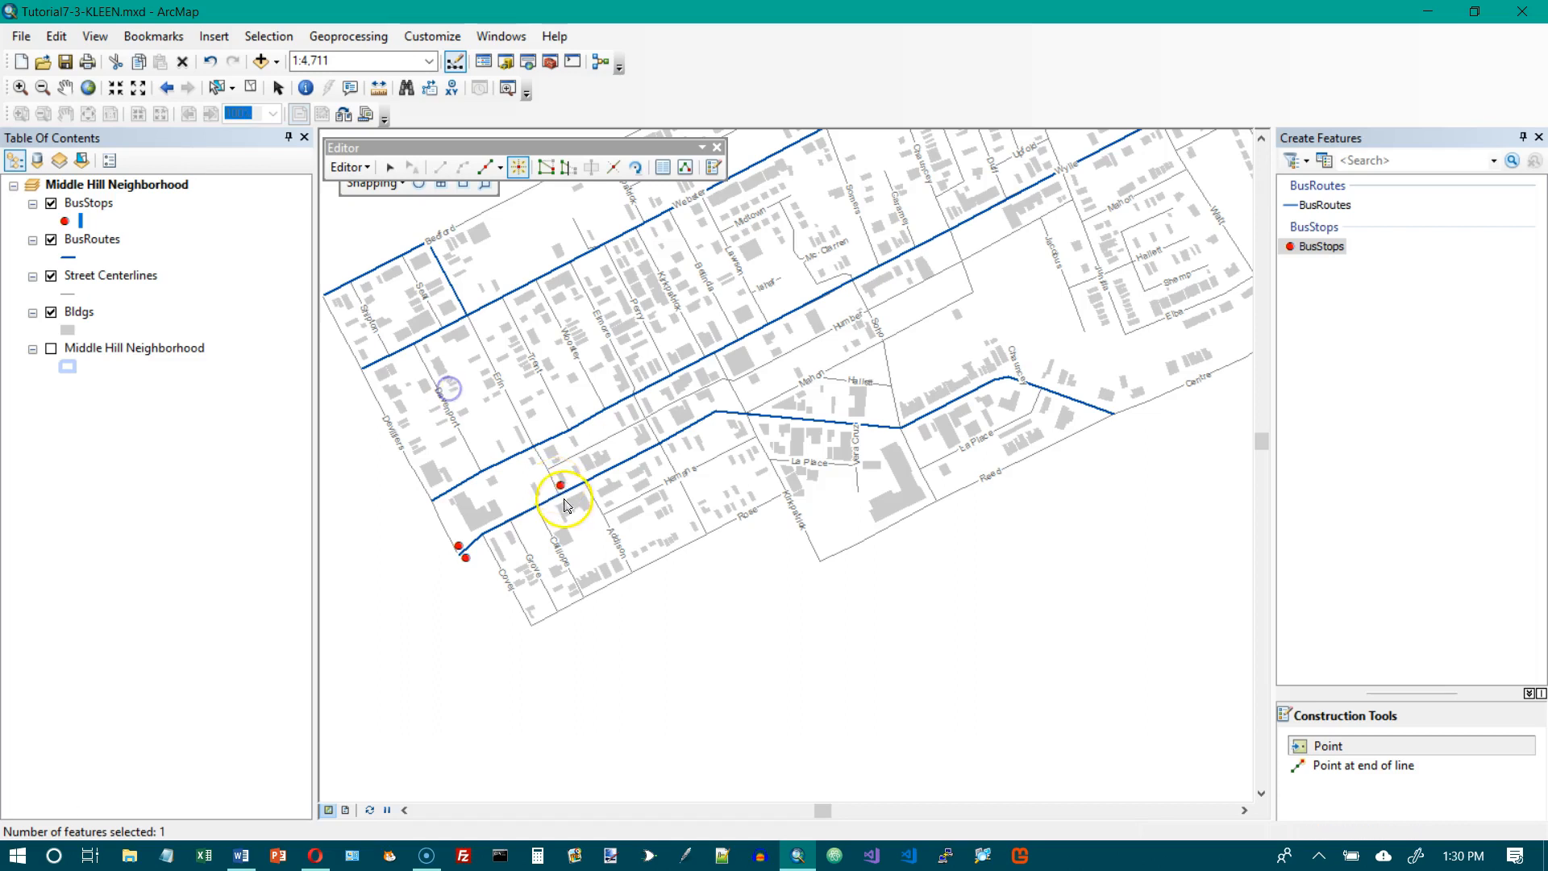
left_click(558, 500)
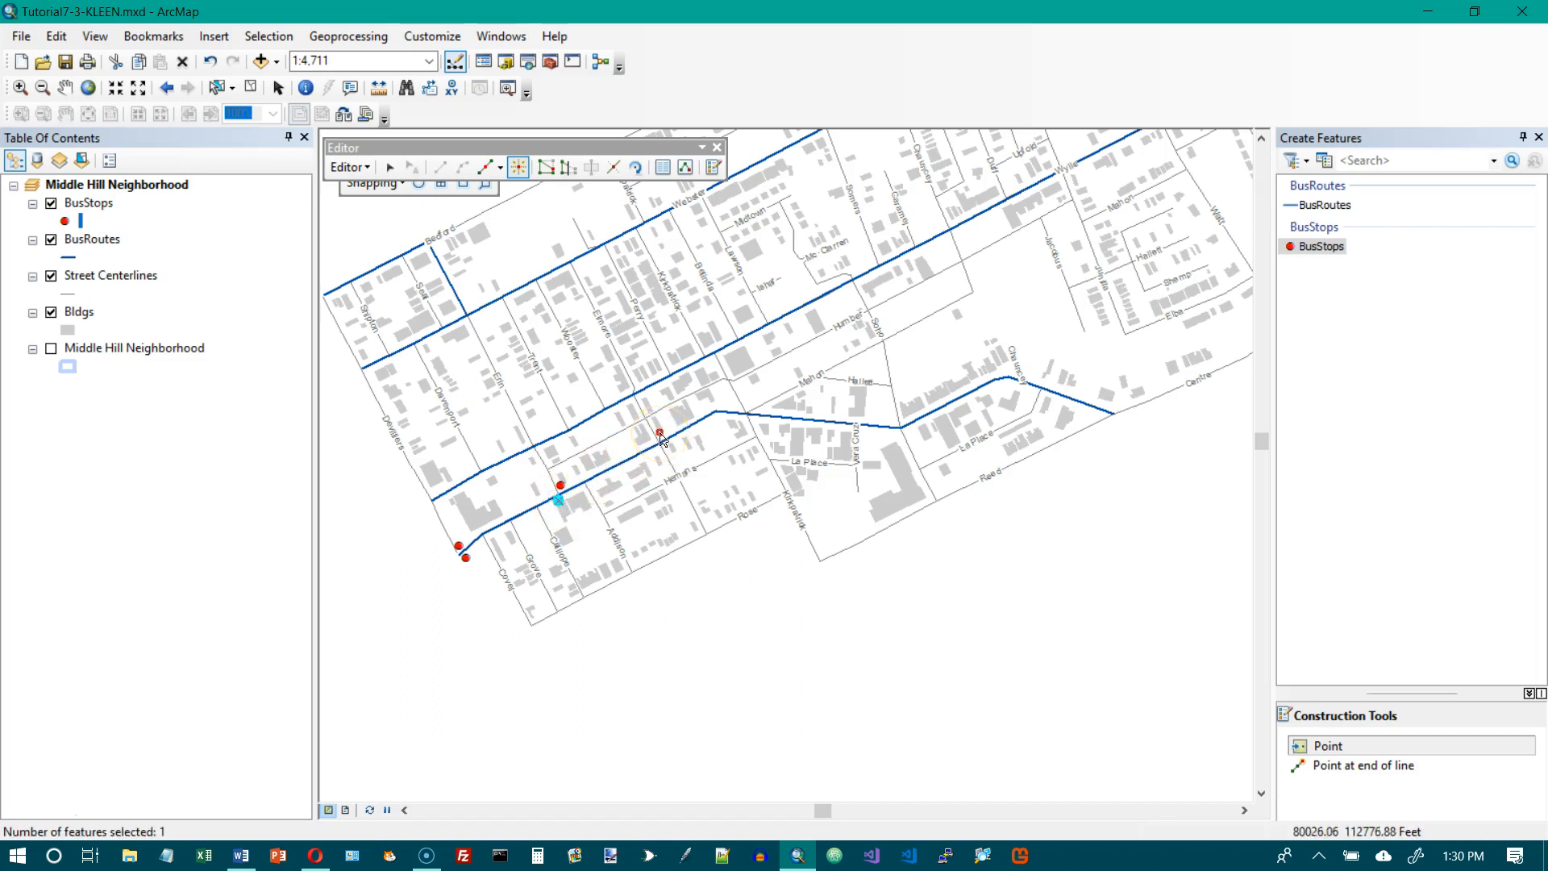
left_click(661, 435)
left_click(658, 450)
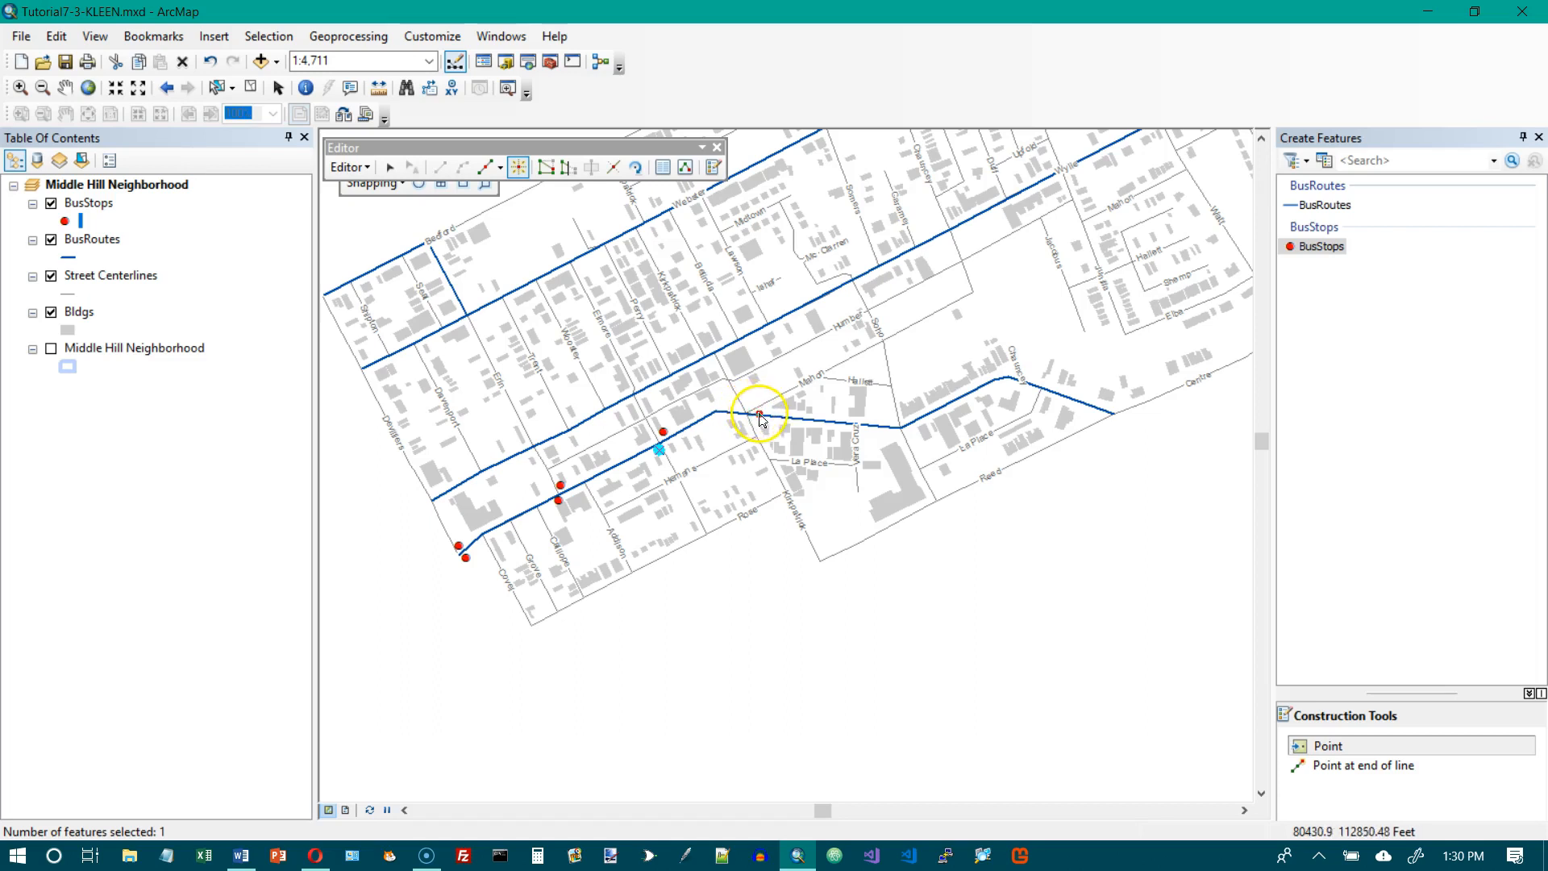
Add three bus stops around the Kirkpatrick crossing and three around the southern route's bend east of Vera Cruz.
left_click(762, 411)
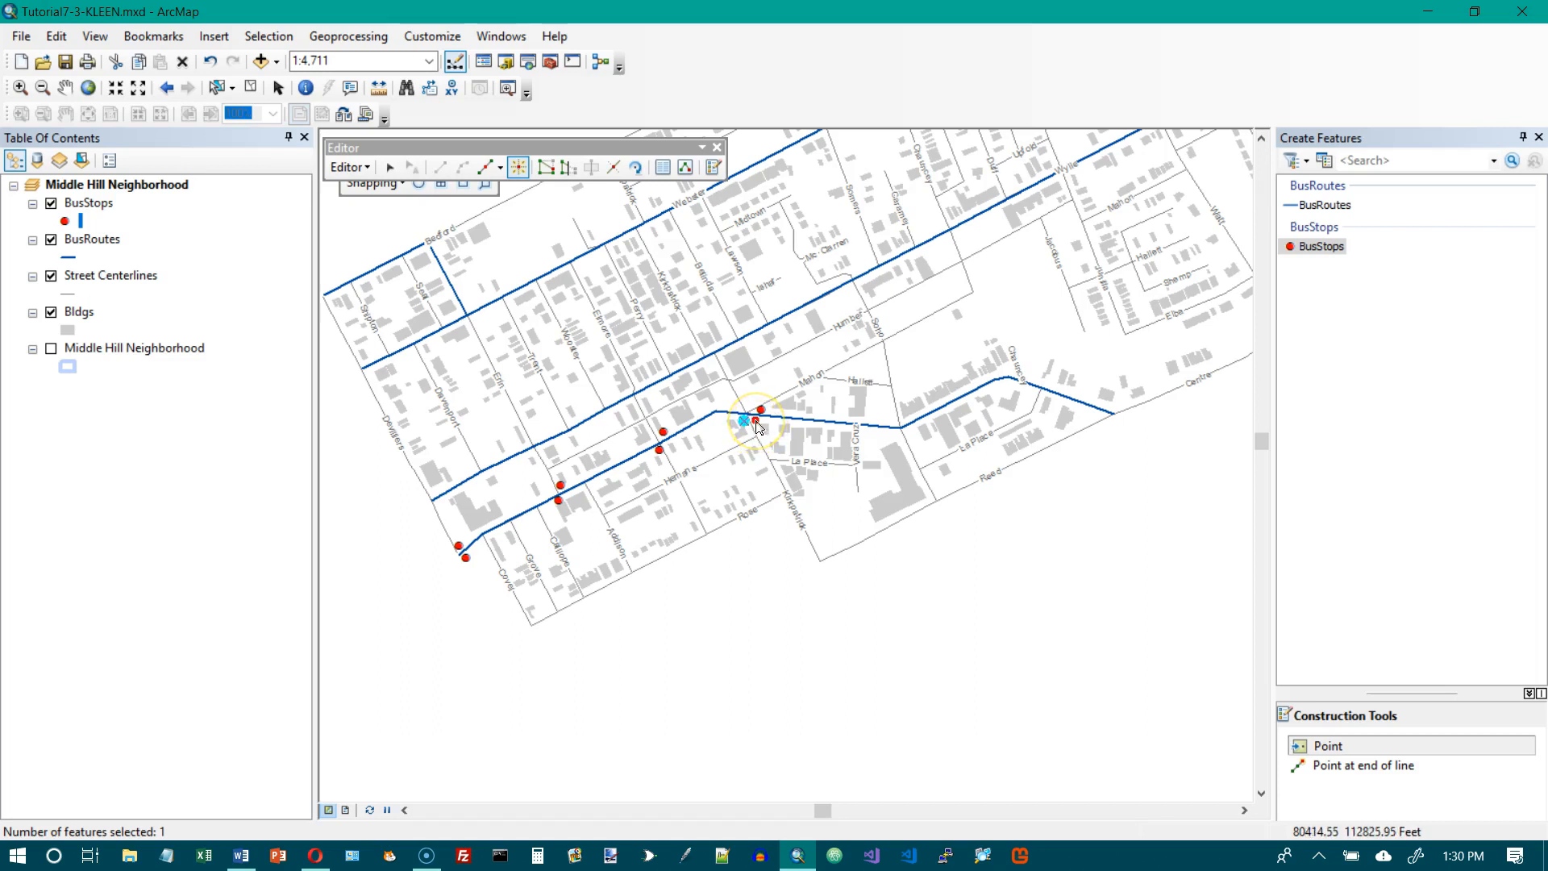
left_click(754, 420)
left_click(897, 433)
left_click(908, 428)
Add bus stops on both sides of the southern route near Chauncey and at its east end near Centre.
left_click(1012, 388)
left_click(1033, 390)
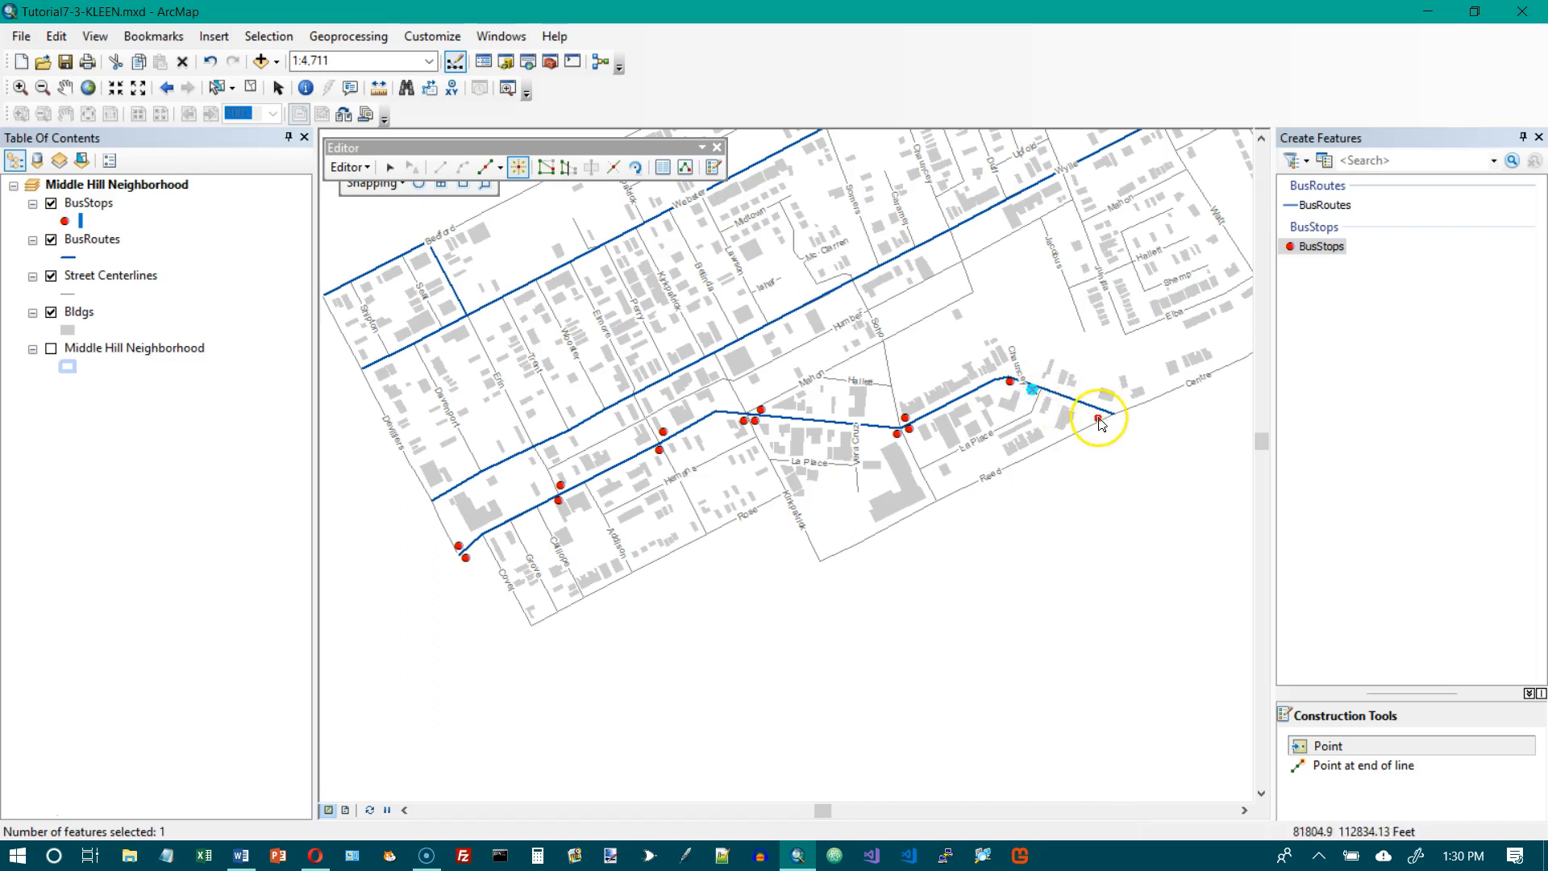
left_click(1097, 416)
left_click(1118, 406)
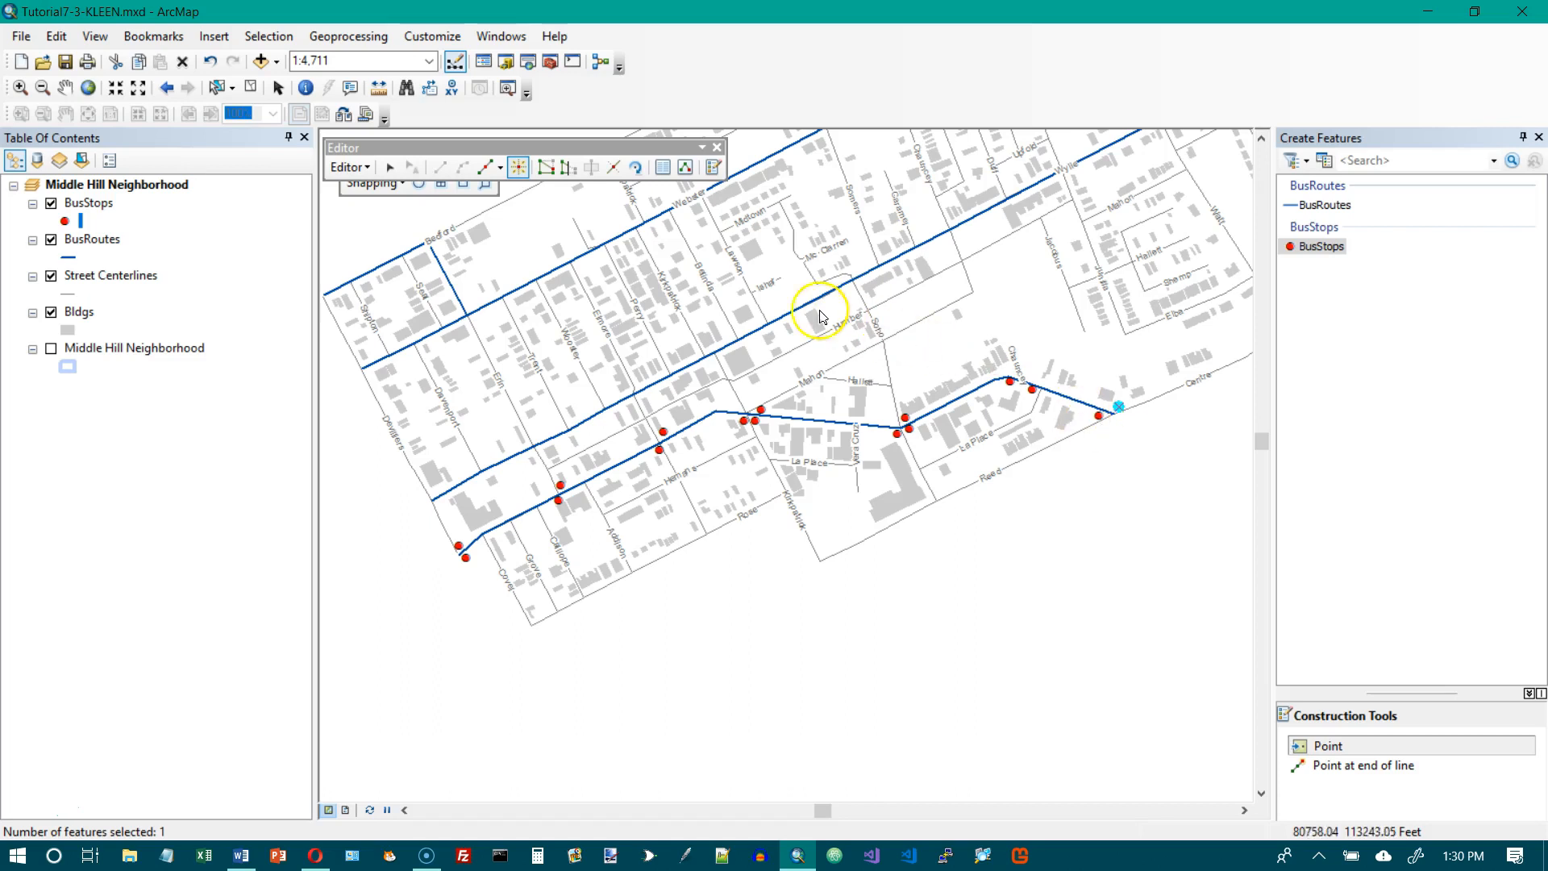
End the edit session with the new bus stops saved and display the full extent of the map.
left_click(367, 167)
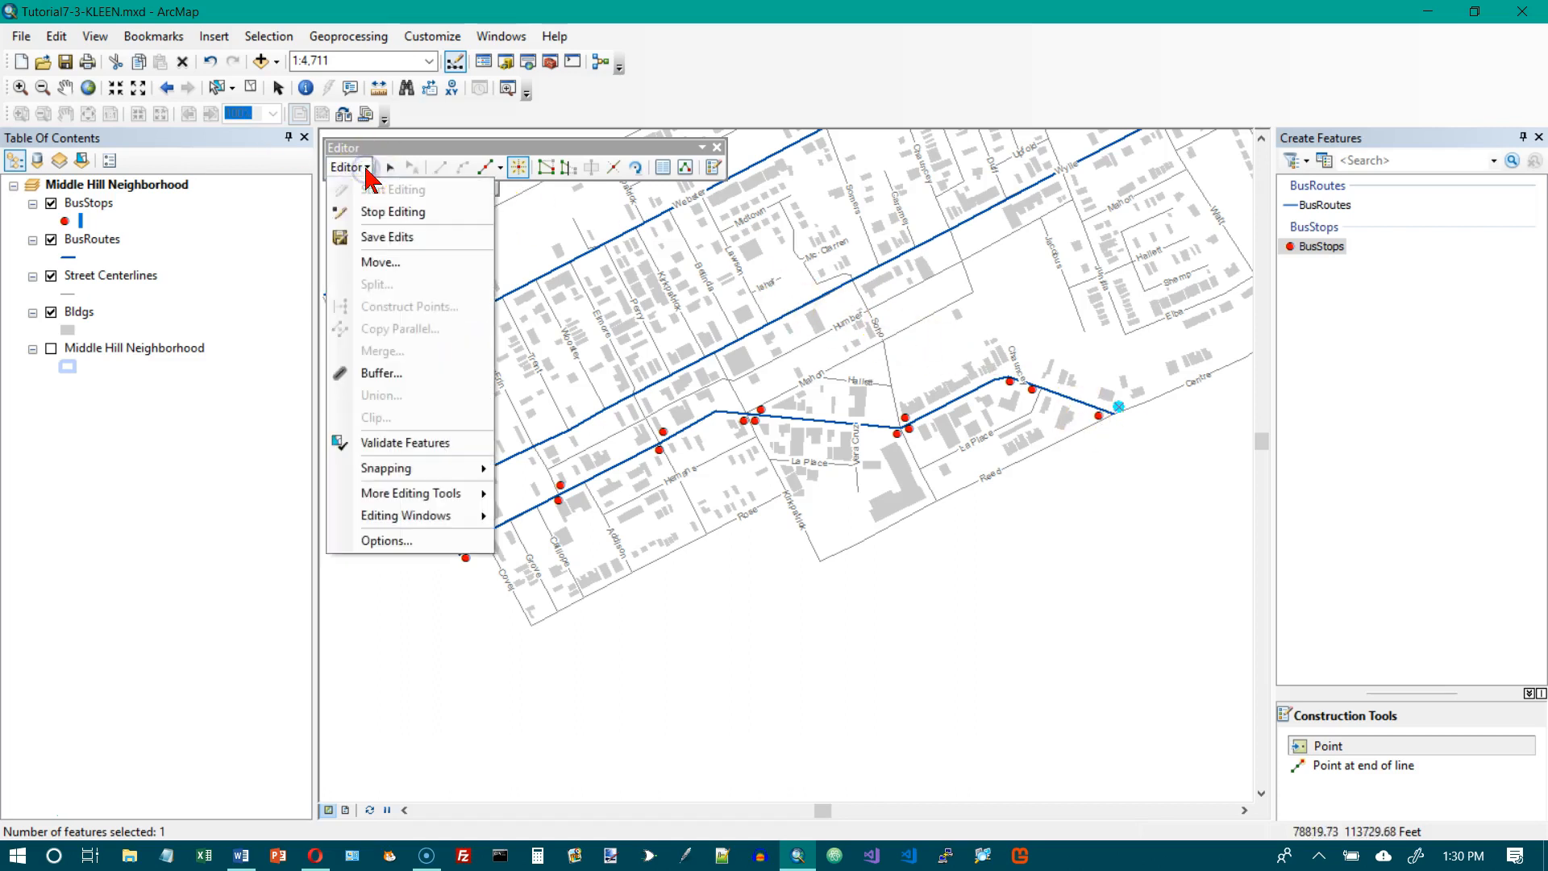
left_click(379, 212)
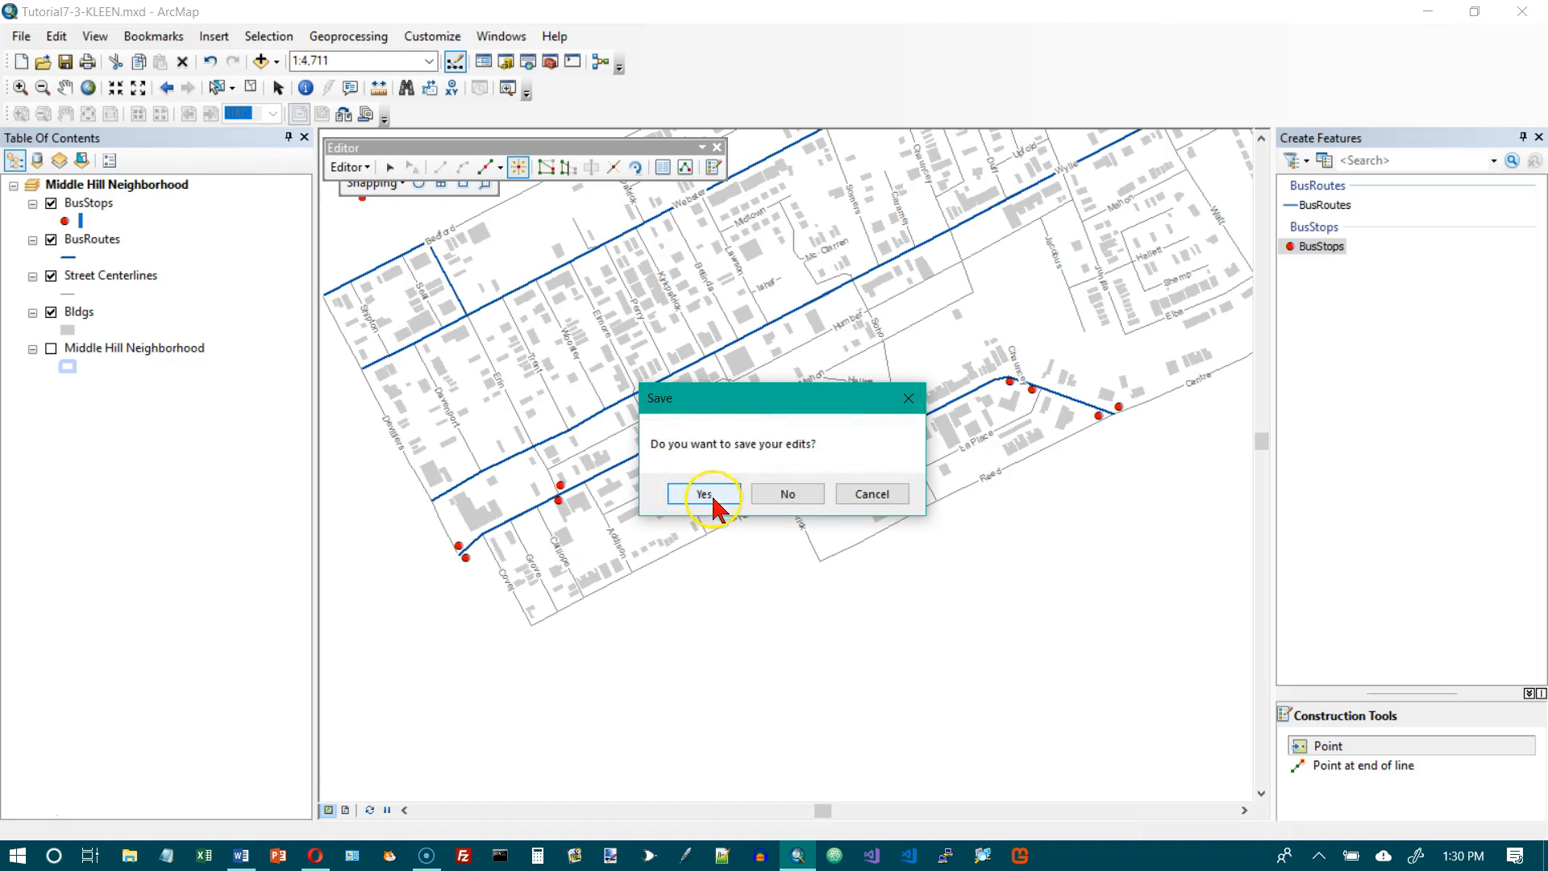
left_click(704, 494)
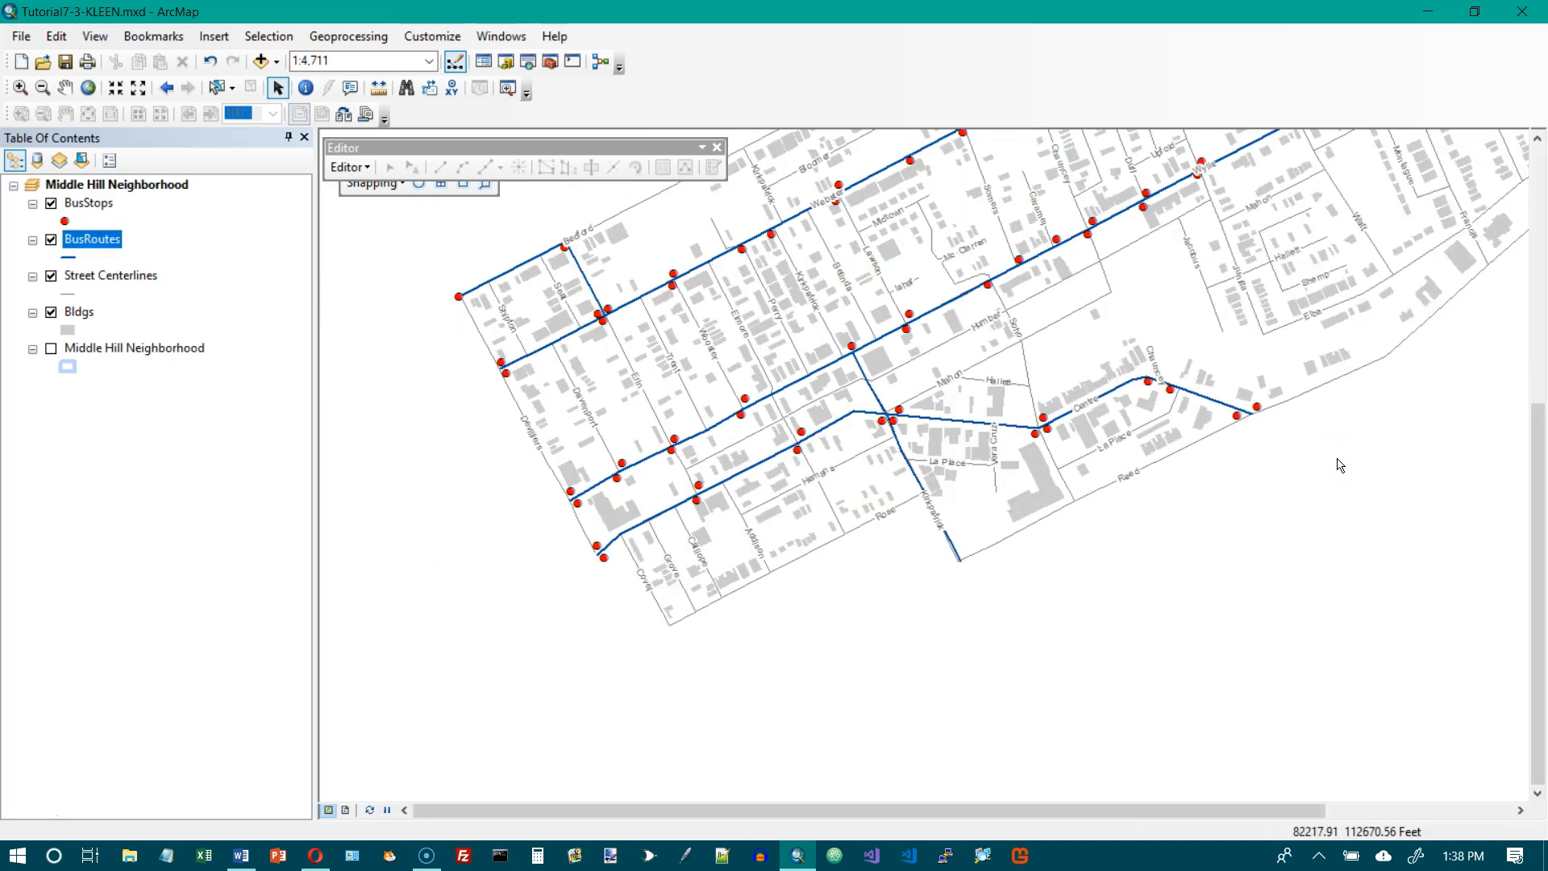
left_click(87, 87)
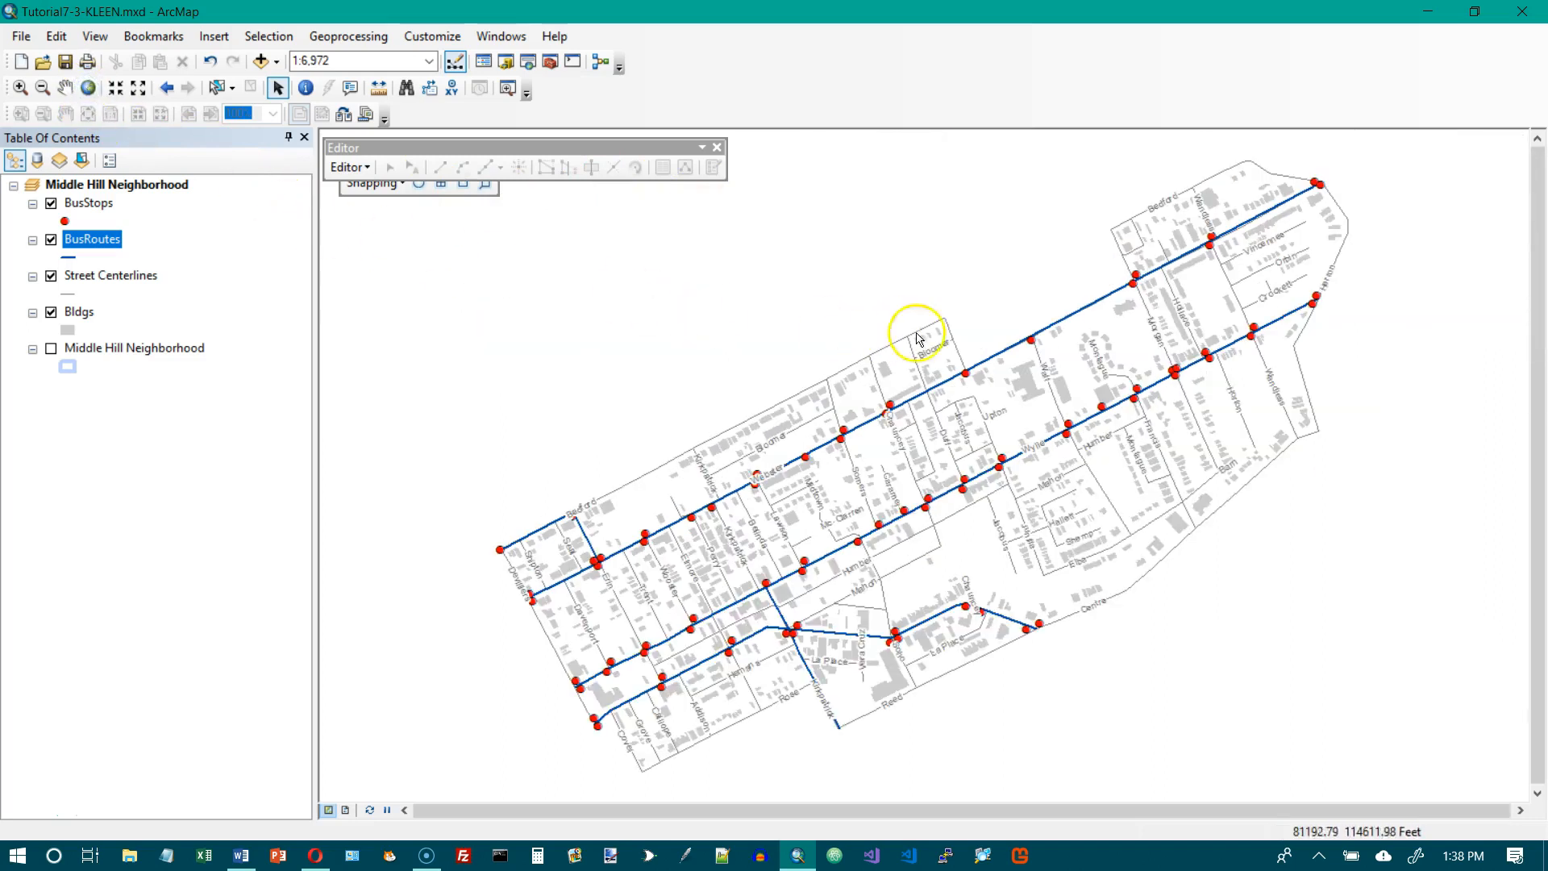